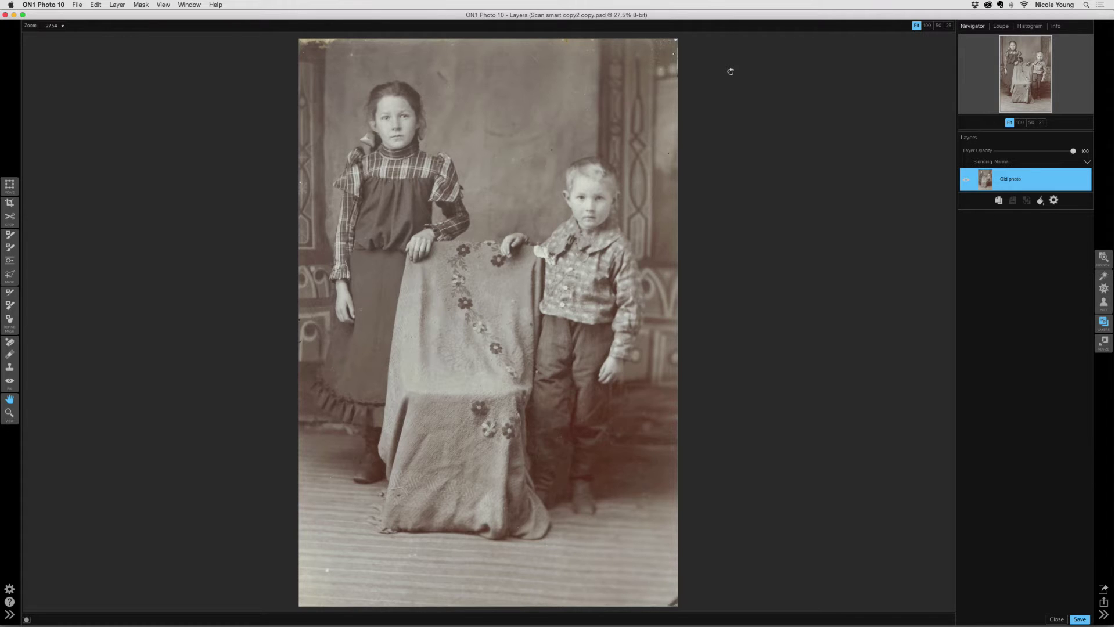
Add a purple Color Fill Layer and set its blending mode to Color at 100 opacity
{"action": "left_click", "coordinate": [1026, 204]}
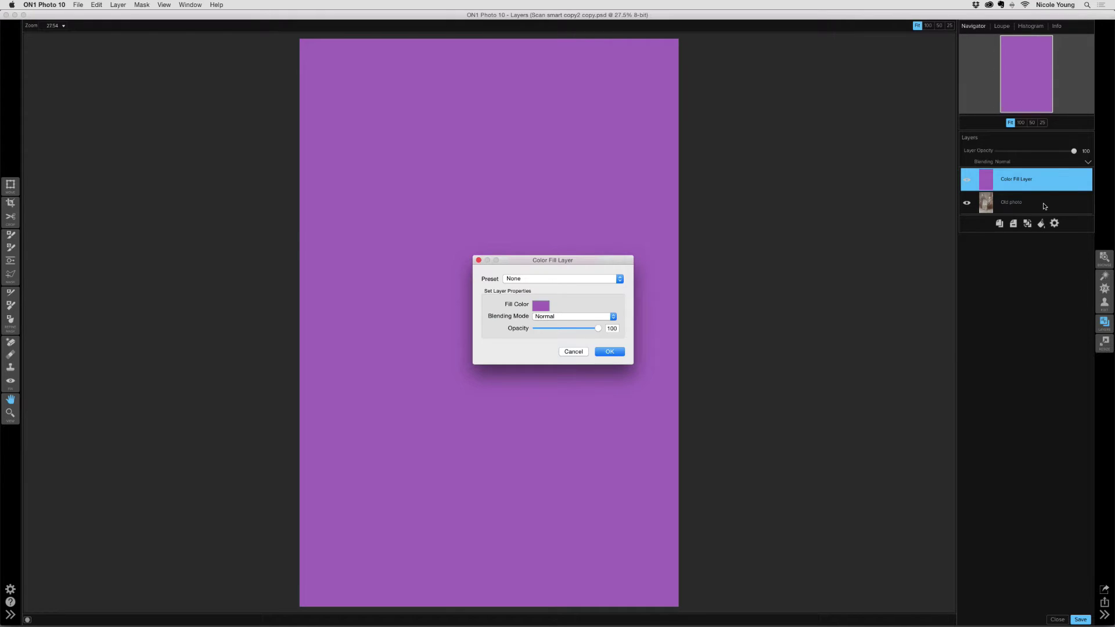
{"action": "left_click", "coordinate": [557, 319]}
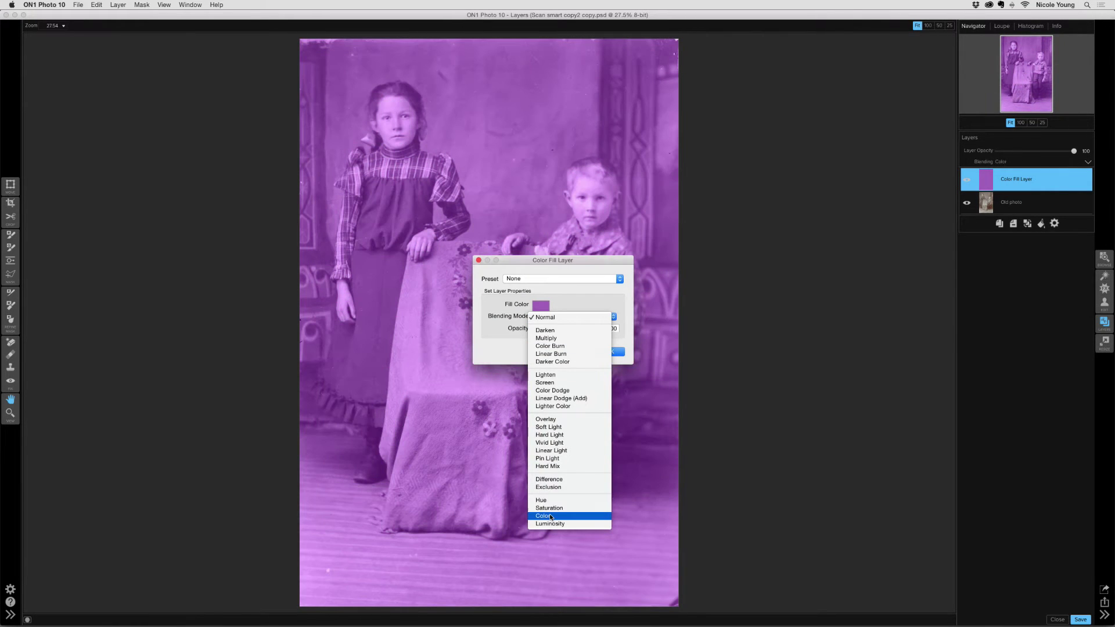
{"action": "left_click", "coordinate": [550, 516]}
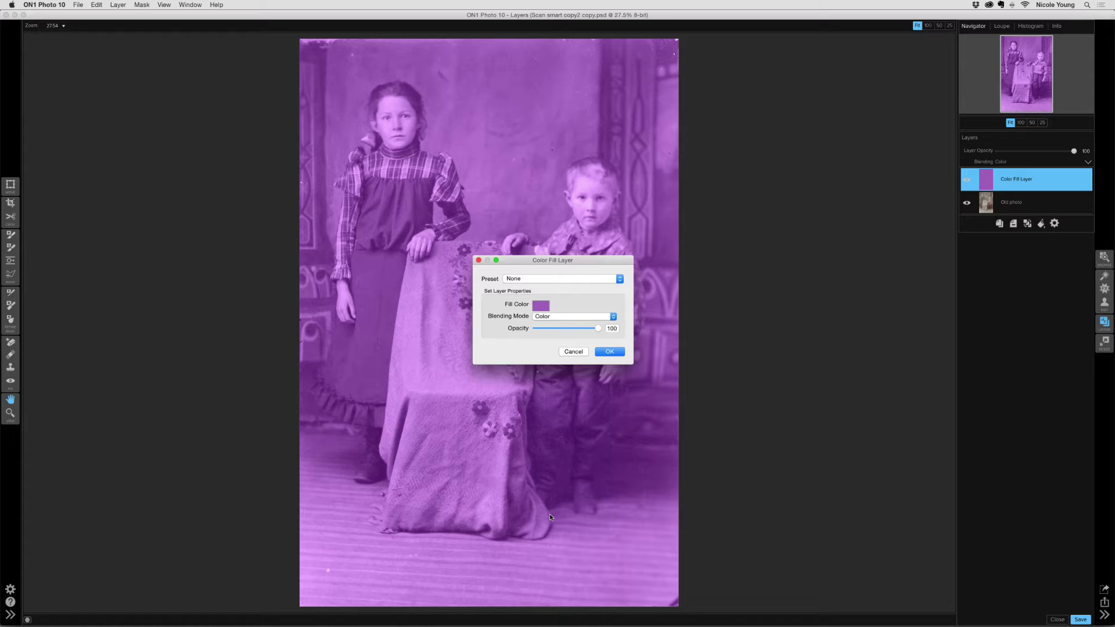
Open the Fill Color picker on RGB Sliders and select the hex value A96EC0 for replacement
{"action": "left_click", "coordinate": [540, 304]}
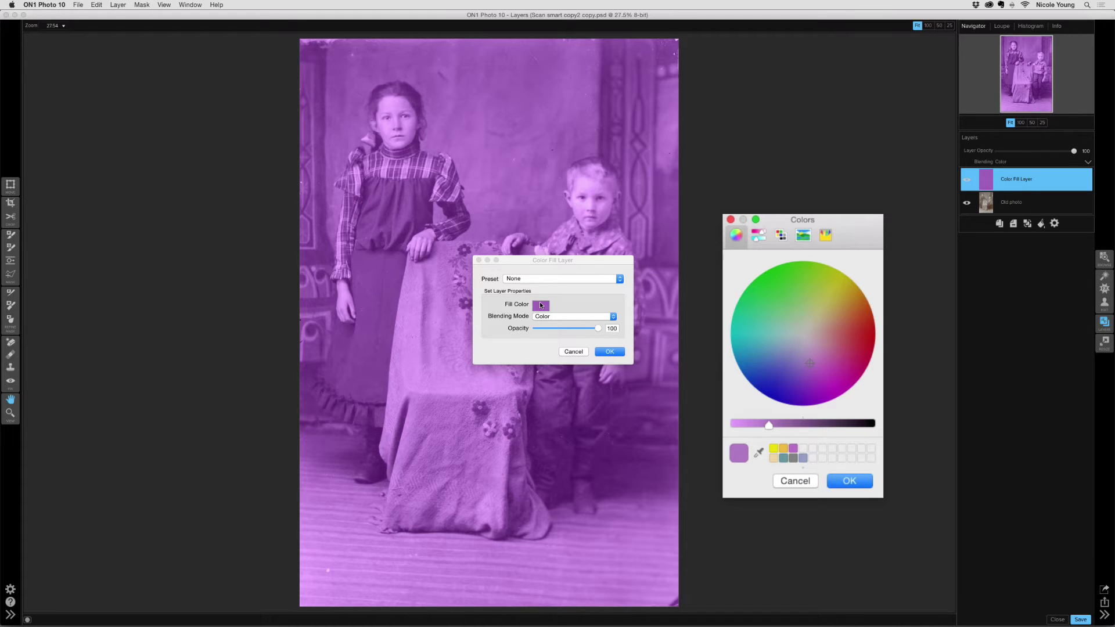
{"action": "left_click", "coordinate": [758, 237]}
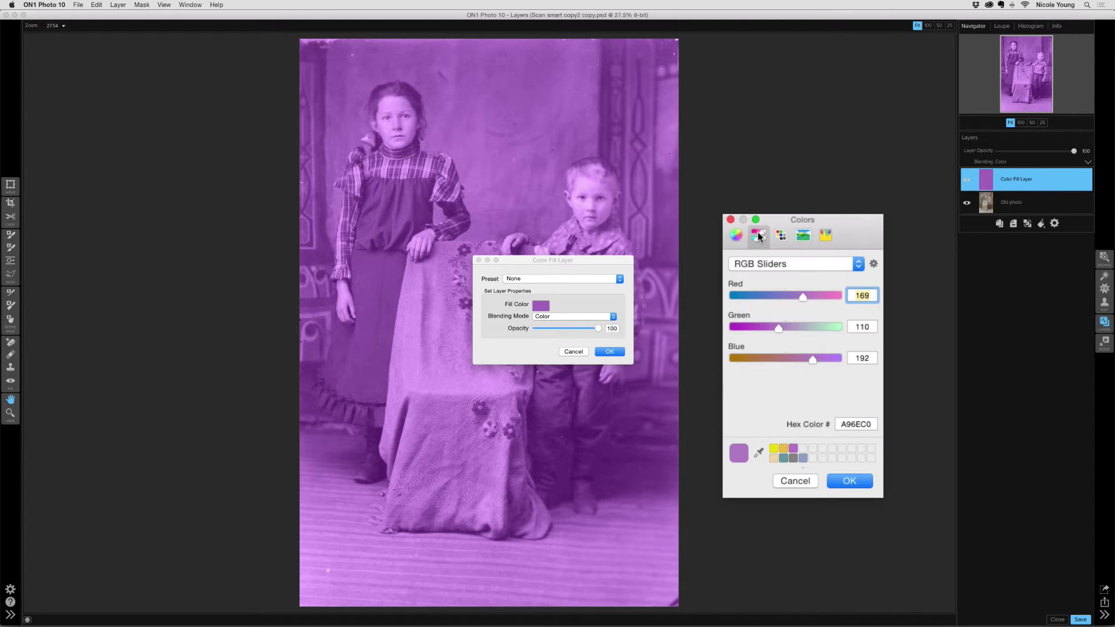
{"action": "left_click", "coordinate": [860, 264]}
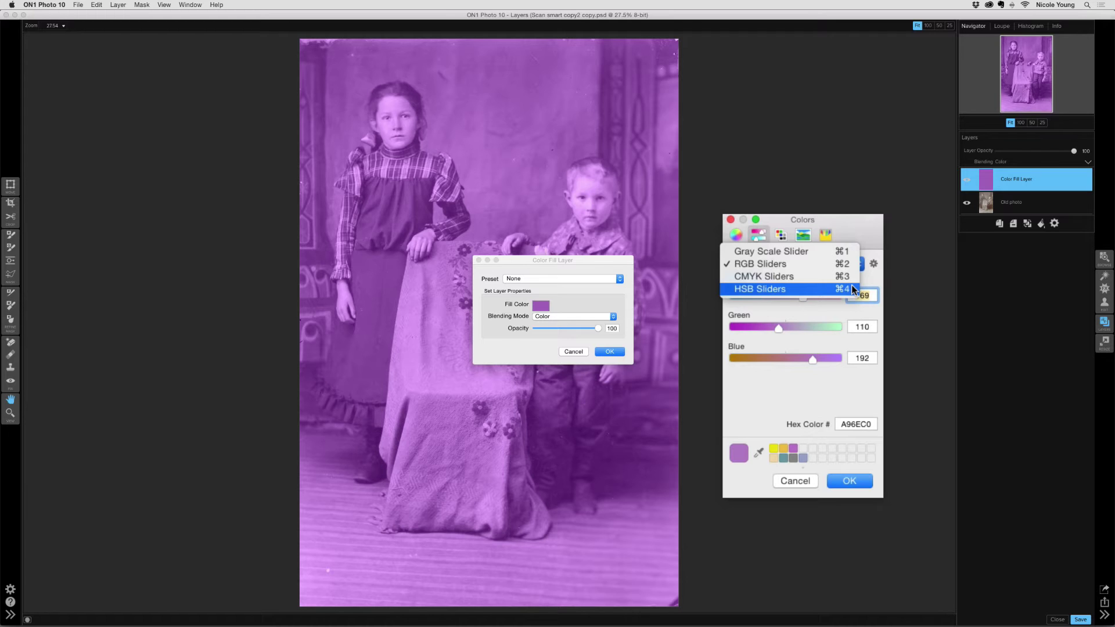
{"action": "left_click", "coordinate": [837, 266]}
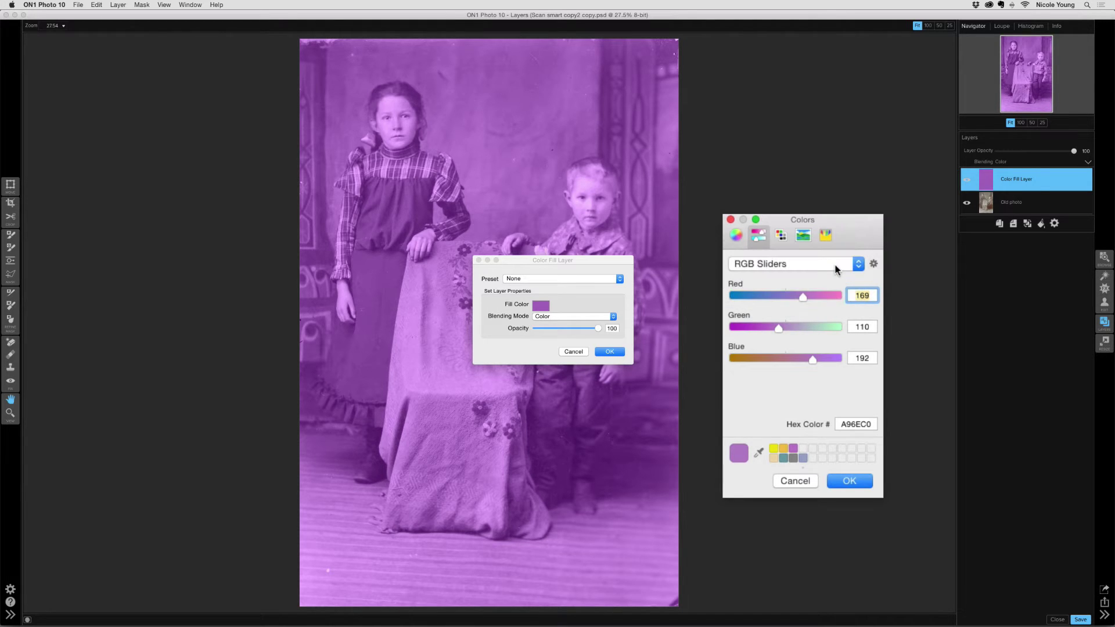
{"action": "double_click", "coordinate": [856, 423]}
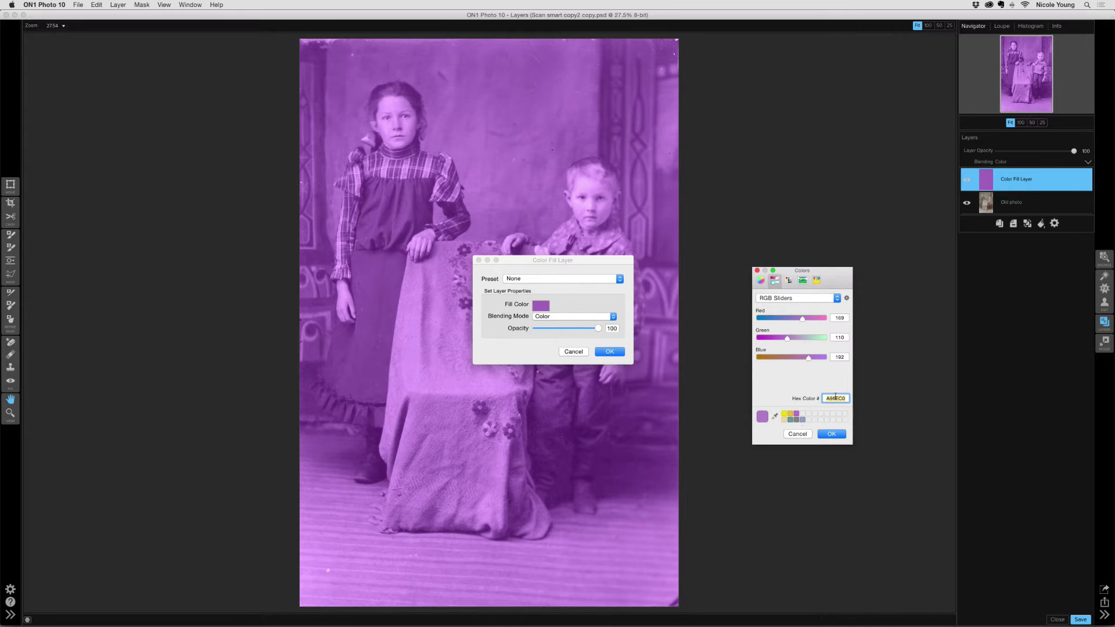
In the Safari skin-tone chart, select the hex code EECEB3 from row 3
{"action": "key", "text": "super+Tab"}
{"action": "key", "text": "super+Tab"}
{"action": "key", "text": "super+Tab"}
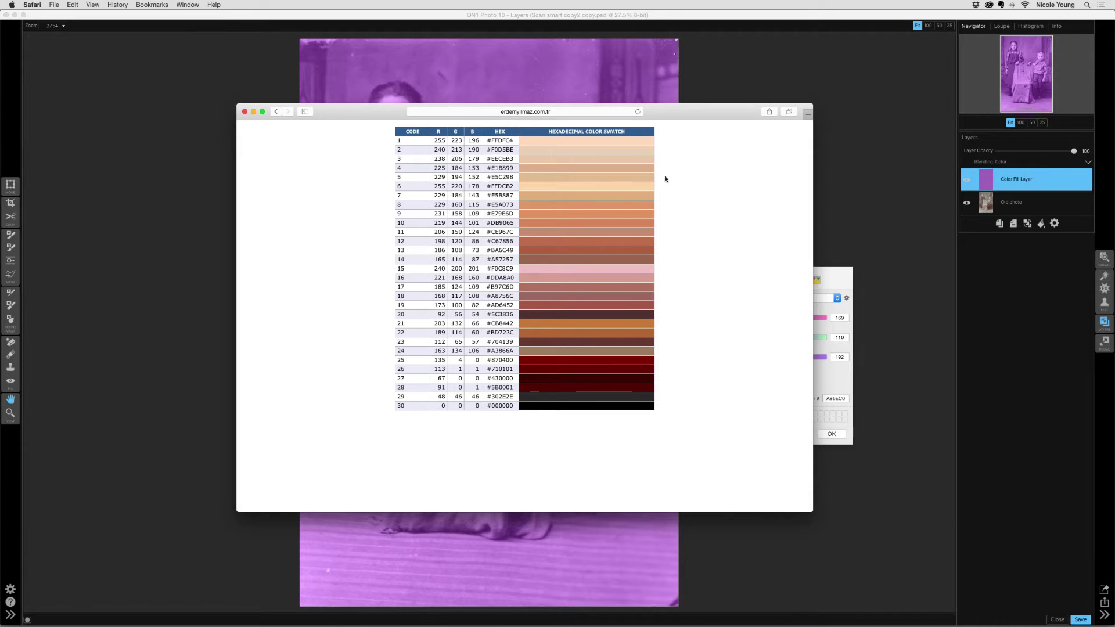
{"action": "double_click", "coordinate": [509, 158]}
Set the fill colour to hex EECEB3 with 72 opacity and confirm the layer settings
{"action": "key", "text": "super+Tab"}
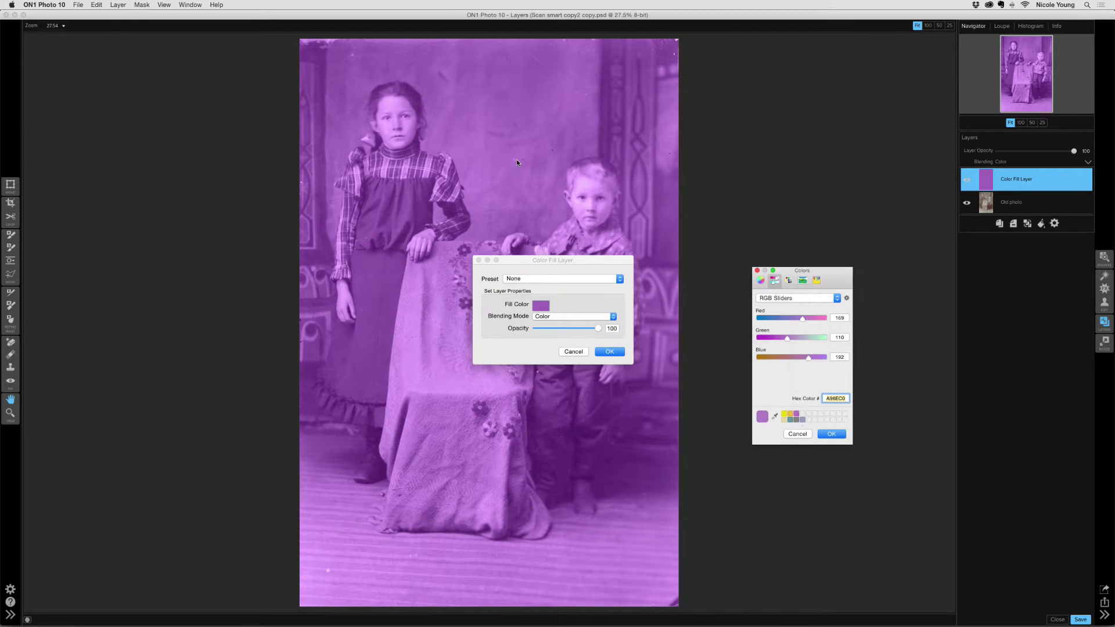
{"action": "type", "text": "EECEB3"}
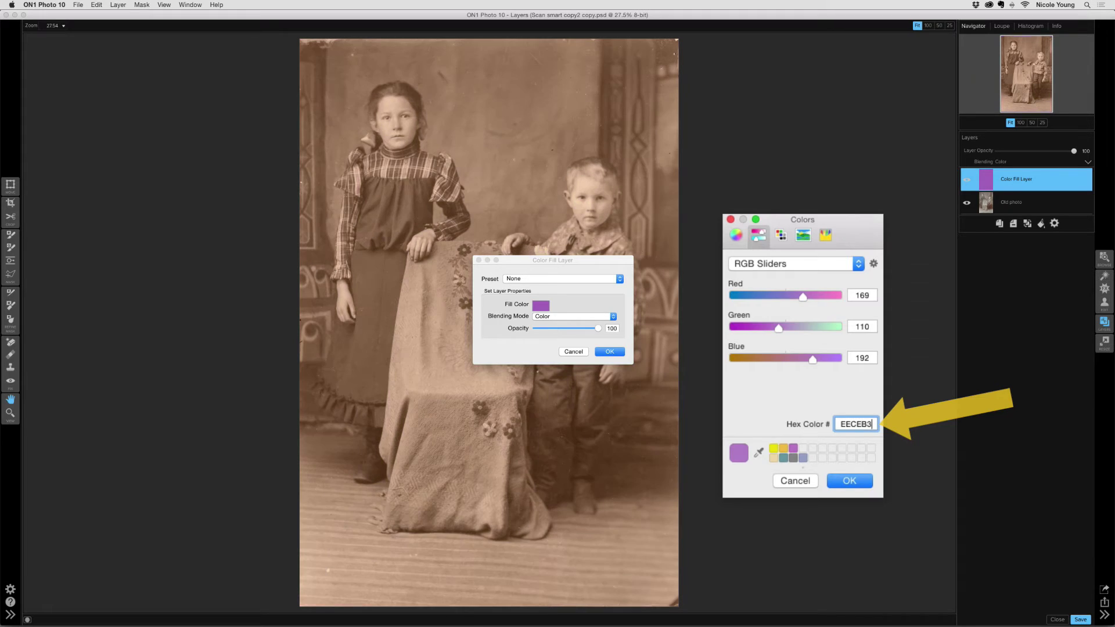
{"action": "key", "text": "Return"}
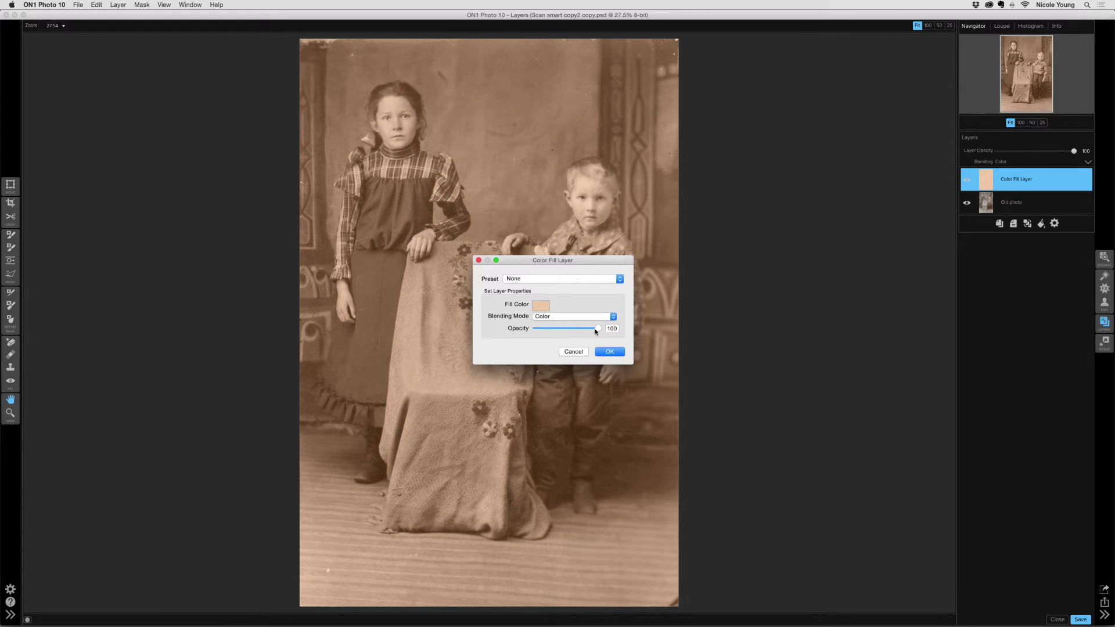
{"action": "left_click_drag", "start_coordinate": [595, 330], "coordinate": [581, 329]}
{"action": "left_click", "coordinate": [611, 352]}
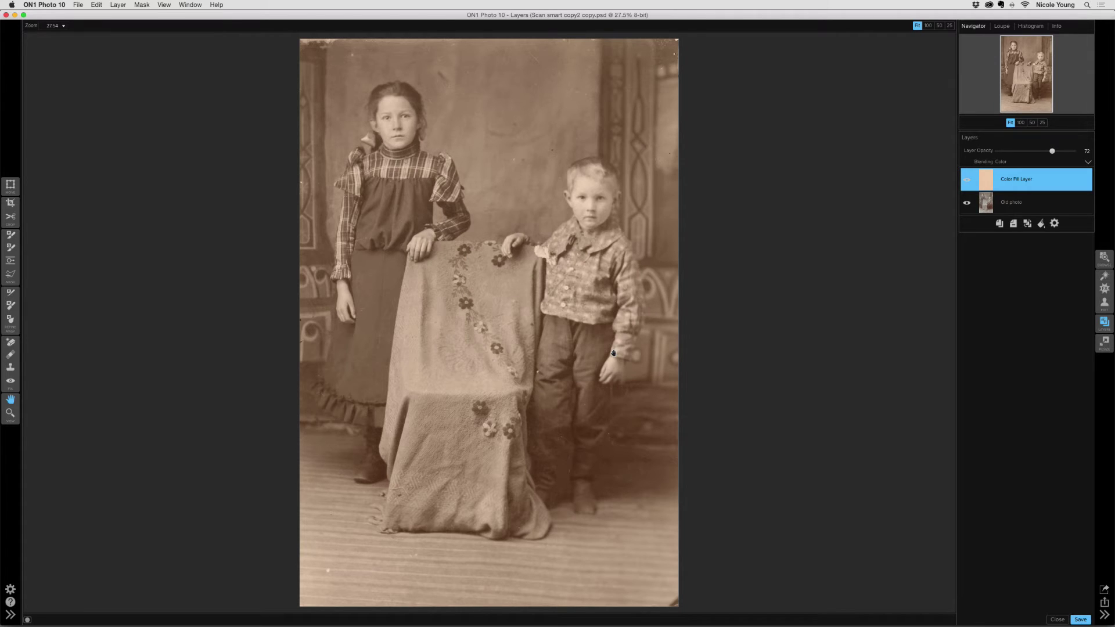
With the Masking Brush, invert the fill layer's mask to black so the skin tone is hidden
{"action": "key", "text": "b"}
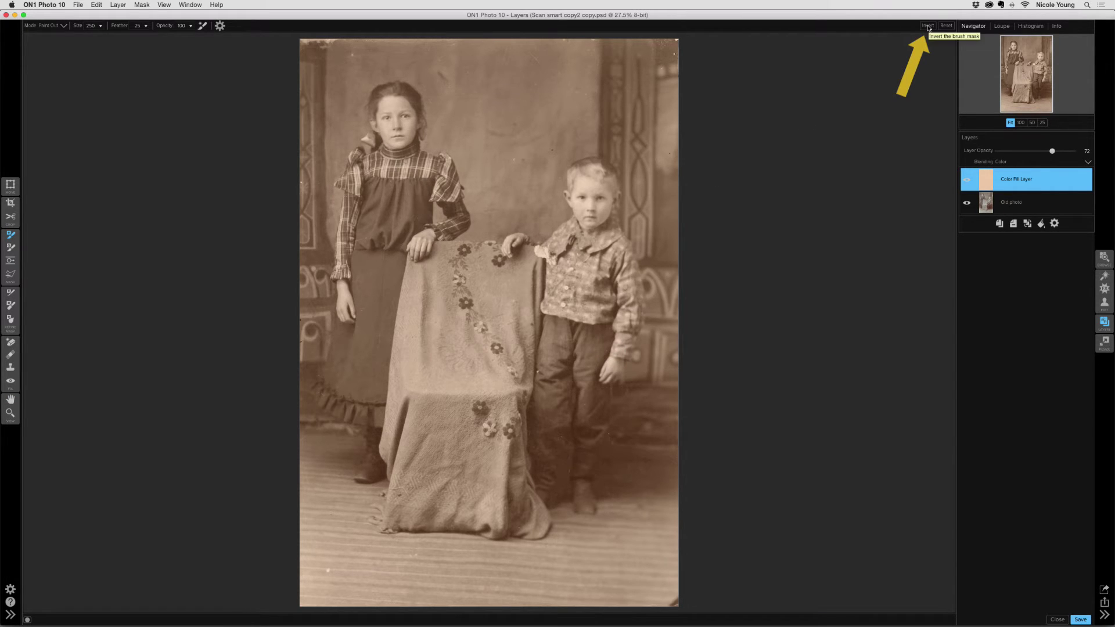
{"action": "left_click", "coordinate": [929, 26]}
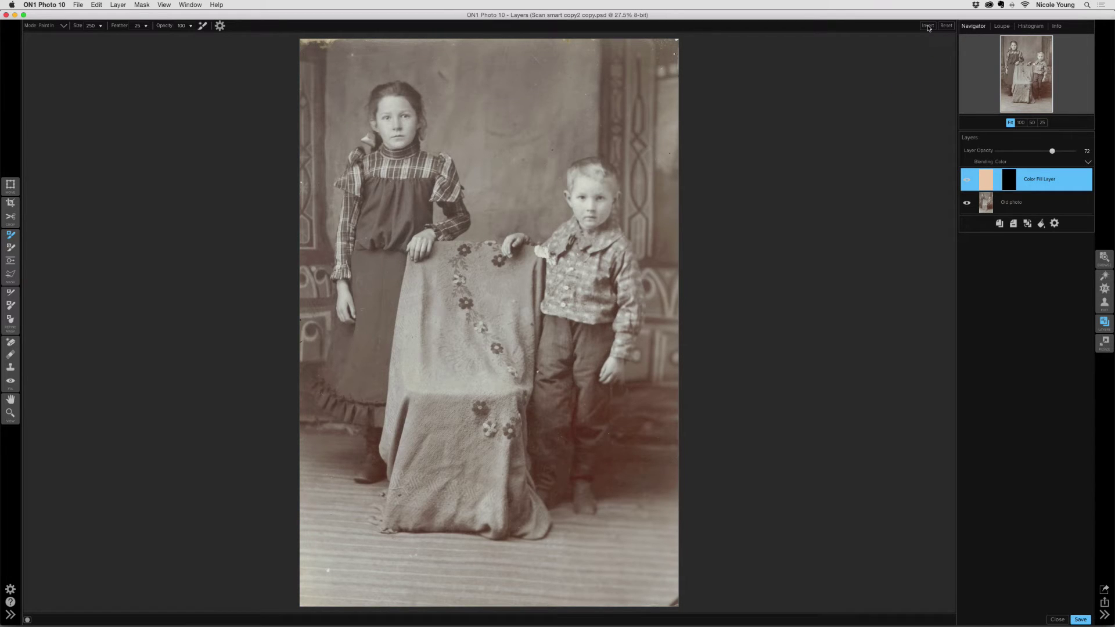
{"action": "key", "text": "super+equal"}
{"action": "key", "text": "super+equal"}
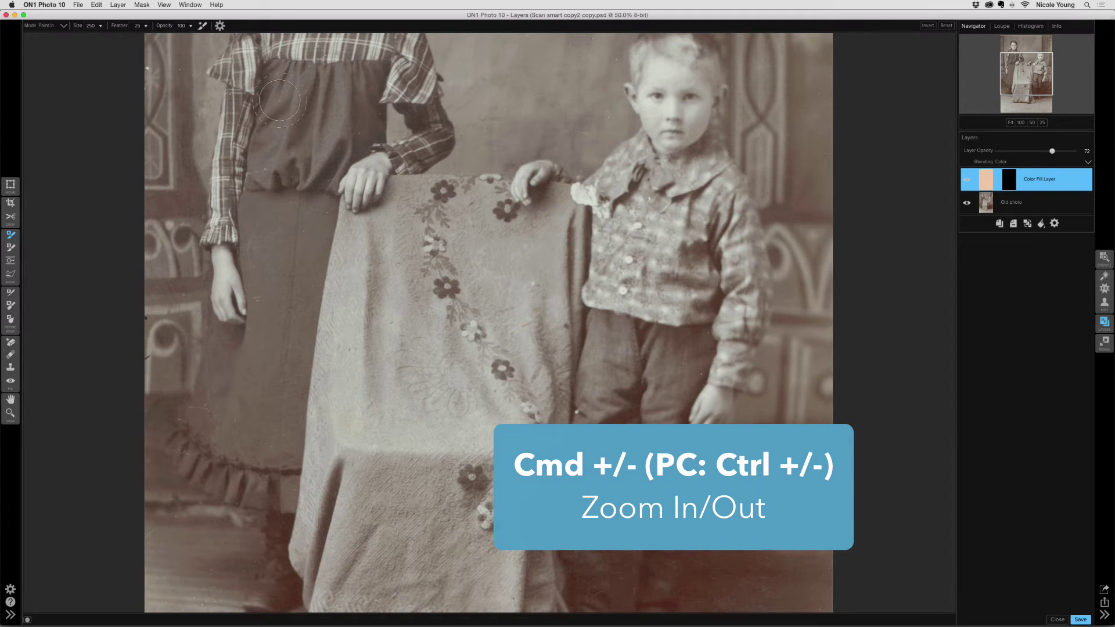
Paint the skin tone over the girl's forehead, nose and cheek with a size 90, feather 60 brush
{"action": "key", "text": "h"}
{"action": "left_click_drag", "start_coordinate": [337, 88], "coordinate": [402, 349]}
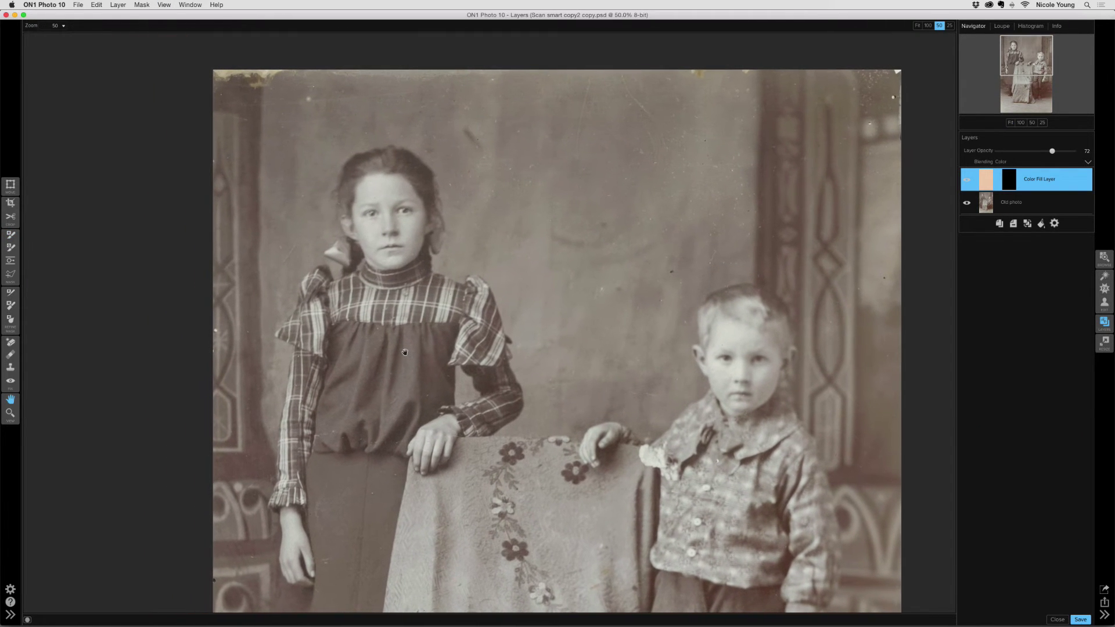
{"action": "key", "text": "b"}
{"action": "key", "text": "super+equal"}
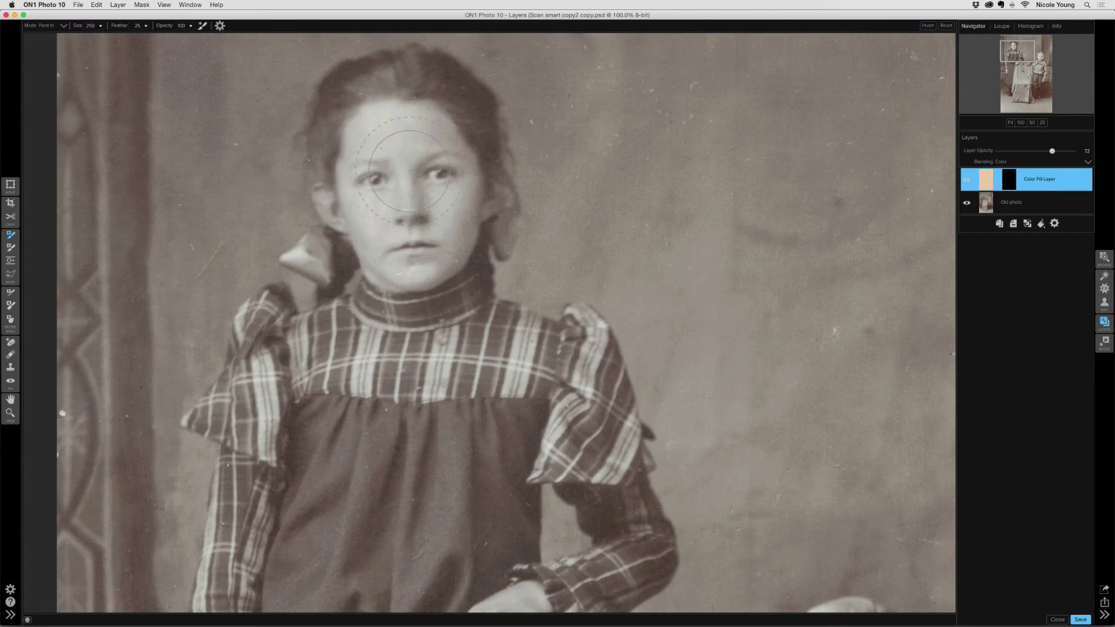
{"action": "left_click", "coordinate": [384, 123]}
{"action": "key", "text": "bracketleft"}
{"action": "key", "text": "bracketleft"}
{"action": "key", "text": "bracketleft"}
{"action": "key", "text": "bracketleft"}
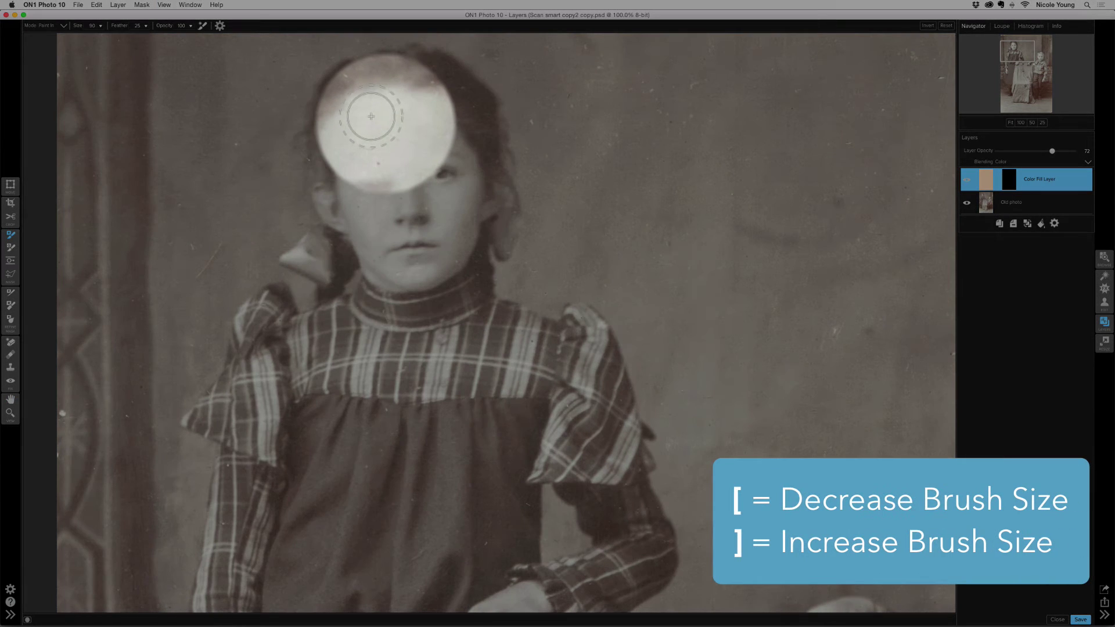
{"action": "key", "text": "shift+bracketright"}
{"action": "key", "text": "shift+bracketright"}
{"action": "key", "text": "shift+bracketright"}
{"action": "key", "text": "shift+bracketright"}
{"action": "key", "text": "shift+bracketright"}
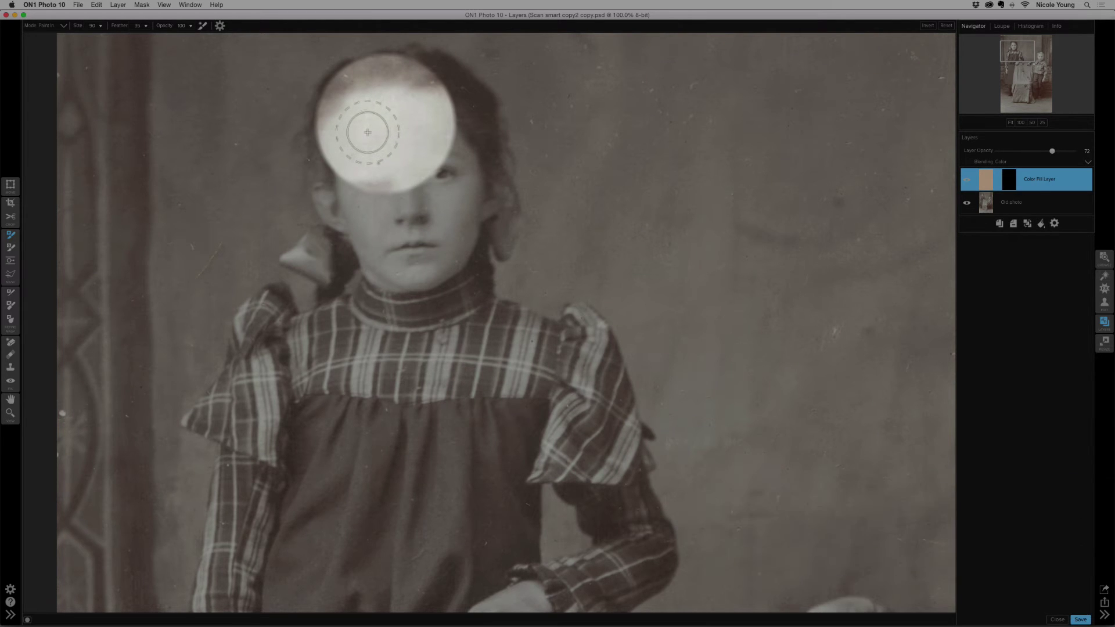
{"action": "key", "text": "shift+bracketright"}
{"action": "key", "text": "shift+bracketright"}
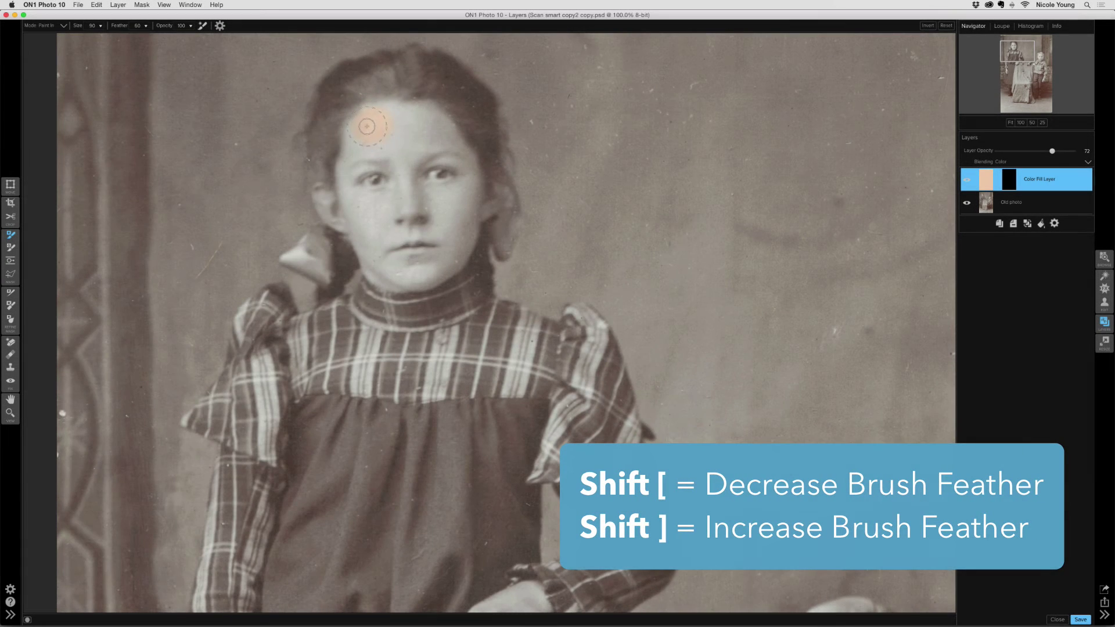
{"action": "mouse_move", "coordinate": [368, 122]}
{"action": "left_mouse_down"}
{"action": "mouse_move", "coordinate": [418, 119]}
{"action": "mouse_move", "coordinate": [363, 136]}
{"action": "mouse_move", "coordinate": [353, 176]}
{"action": "mouse_move", "coordinate": [370, 177]}
{"action": "mouse_move", "coordinate": [427, 129]}
{"action": "left_mouse_up"}
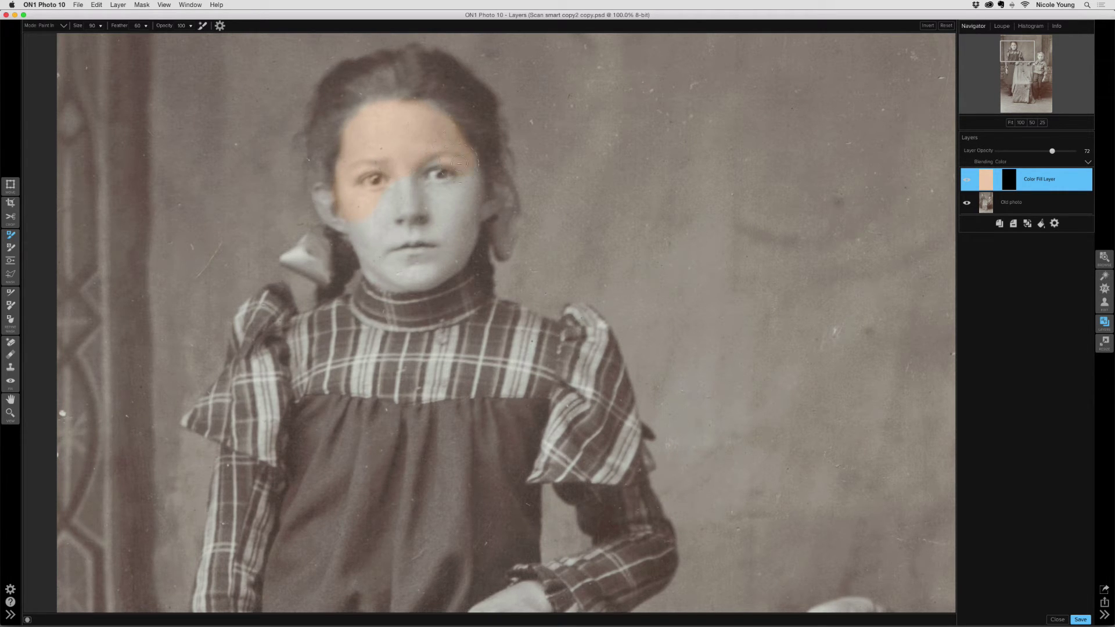
{"action": "mouse_move", "coordinate": [451, 182]}
{"action": "left_mouse_down"}
{"action": "mouse_move", "coordinate": [365, 215]}
{"action": "mouse_move", "coordinate": [381, 270]}
{"action": "mouse_move", "coordinate": [400, 275]}
{"action": "mouse_move", "coordinate": [443, 249]}
{"action": "mouse_move", "coordinate": [459, 219]}
{"action": "mouse_move", "coordinate": [437, 206]}
{"action": "mouse_move", "coordinate": [407, 225]}
{"action": "mouse_move", "coordinate": [428, 272]}
{"action": "left_mouse_up"}
{"action": "key", "text": "bracketleft"}
{"action": "key", "text": "bracketleft"}
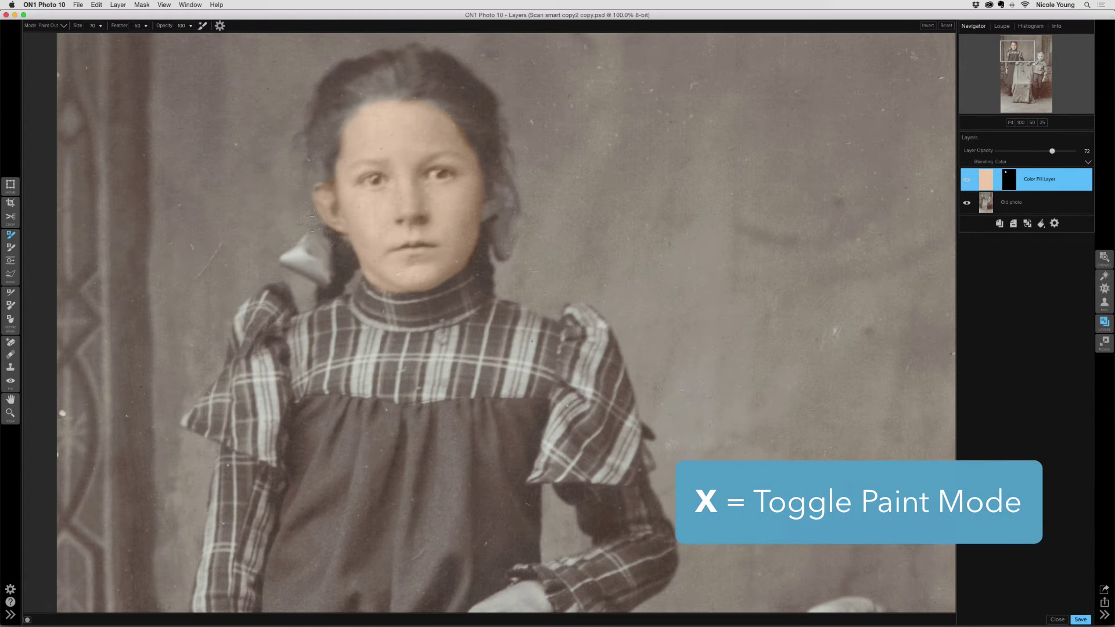
Paint the skin tone onto the girl's hand with a size 50 brush in Paint In mode
{"action": "key", "text": "x"}
{"action": "key", "text": "bracketleft"}
{"action": "key", "text": "bracketleft"}
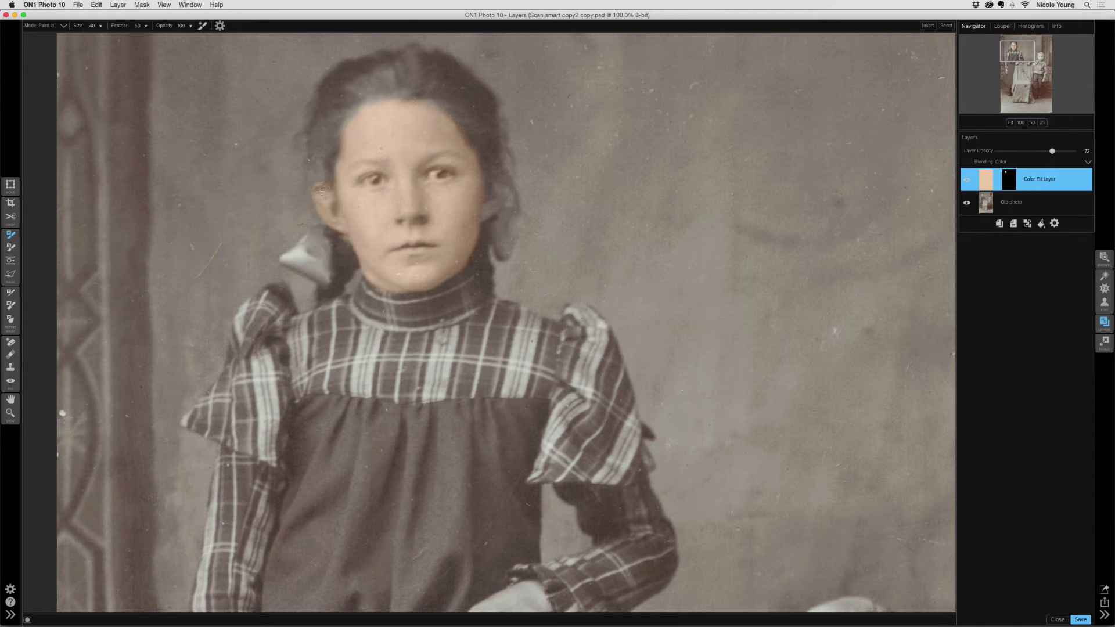
{"action": "scroll", "coordinate": [542, 326], "scroll_direction": "down", "scroll_amount": 5}
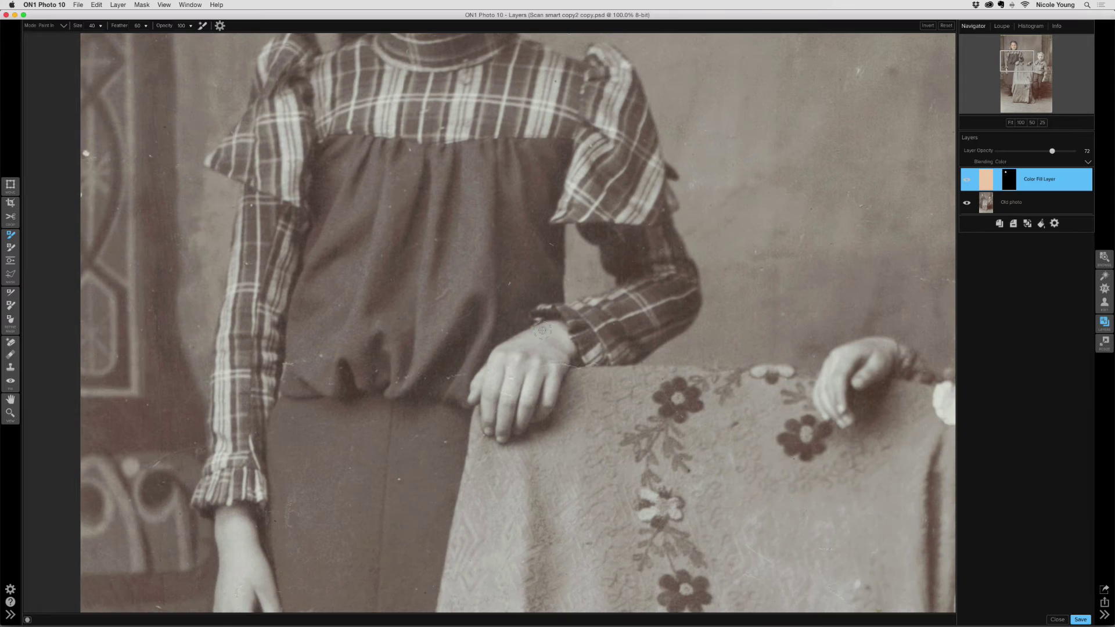
{"action": "mouse_move", "coordinate": [542, 330]}
{"action": "left_mouse_down"}
{"action": "mouse_move", "coordinate": [567, 346]}
{"action": "mouse_move", "coordinate": [534, 335]}
{"action": "mouse_move", "coordinate": [503, 353]}
{"action": "mouse_move", "coordinate": [475, 397]}
{"action": "mouse_move", "coordinate": [482, 381]}
{"action": "mouse_move", "coordinate": [543, 347]}
{"action": "mouse_move", "coordinate": [560, 356]}
{"action": "mouse_move", "coordinate": [547, 383]}
{"action": "mouse_move", "coordinate": [537, 360]}
{"action": "mouse_move", "coordinate": [520, 385]}
{"action": "mouse_move", "coordinate": [505, 380]}
{"action": "mouse_move", "coordinate": [488, 412]}
{"action": "mouse_move", "coordinate": [501, 433]}
{"action": "mouse_move", "coordinate": [539, 410]}
{"action": "mouse_move", "coordinate": [550, 385]}
{"action": "mouse_move", "coordinate": [519, 417]}
{"action": "left_mouse_up"}
Paint the skin tone across the boy's forehead, temple and chin with a larger brush
{"action": "left_click_drag", "start_coordinate": [789, 196], "coordinate": [318, 277]}
{"action": "mouse_move", "coordinate": [609, 290]}
{"action": "left_mouse_down"}
{"action": "mouse_move", "coordinate": [624, 244]}
{"action": "mouse_move", "coordinate": [641, 239]}
{"action": "mouse_move", "coordinate": [720, 277]}
{"action": "left_mouse_up"}
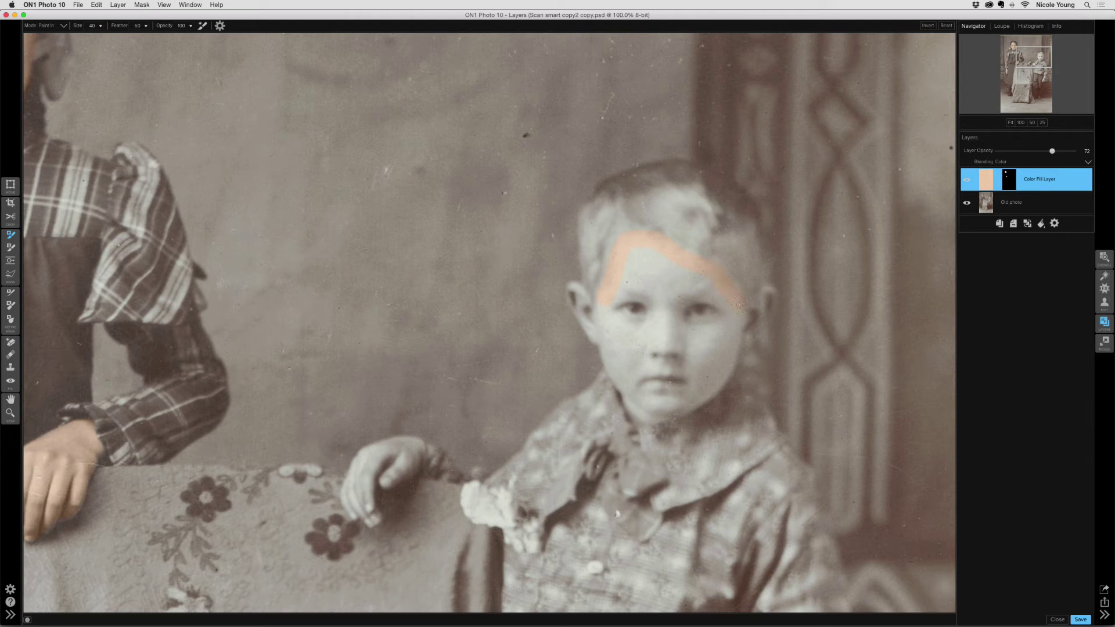
{"action": "mouse_move", "coordinate": [749, 320]}
{"action": "left_mouse_down"}
{"action": "mouse_move", "coordinate": [767, 297]}
{"action": "mouse_move", "coordinate": [742, 327]}
{"action": "mouse_move", "coordinate": [726, 298]}
{"action": "mouse_move", "coordinate": [662, 296]}
{"action": "left_mouse_up"}
{"action": "key", "text": "bracketright"}
{"action": "key", "text": "bracketright"}
{"action": "key", "text": "bracketright"}
{"action": "mouse_move", "coordinate": [691, 389]}
{"action": "left_mouse_down"}
{"action": "mouse_move", "coordinate": [651, 408]}
{"action": "mouse_move", "coordinate": [612, 345]}
{"action": "mouse_move", "coordinate": [624, 375]}
{"action": "mouse_move", "coordinate": [631, 331]}
{"action": "mouse_move", "coordinate": [644, 330]}
{"action": "mouse_move", "coordinate": [678, 373]}
{"action": "mouse_move", "coordinate": [702, 322]}
{"action": "mouse_move", "coordinate": [623, 324]}
{"action": "mouse_move", "coordinate": [592, 308]}
{"action": "mouse_move", "coordinate": [614, 332]}
{"action": "mouse_move", "coordinate": [632, 333]}
{"action": "mouse_move", "coordinate": [633, 321]}
{"action": "mouse_move", "coordinate": [646, 330]}
{"action": "mouse_move", "coordinate": [625, 306]}
{"action": "left_mouse_up"}
Erase the skin tone from the girl's eyes with a smaller brush, then zoom out to 66.7%
{"action": "scroll", "coordinate": [250, 163], "scroll_direction": "down", "scroll_amount": 3}
{"action": "scroll", "coordinate": [593, 319], "scroll_direction": "up", "scroll_amount": 1}
{"action": "scroll", "coordinate": [495, 252], "scroll_direction": "up", "scroll_amount": 4}
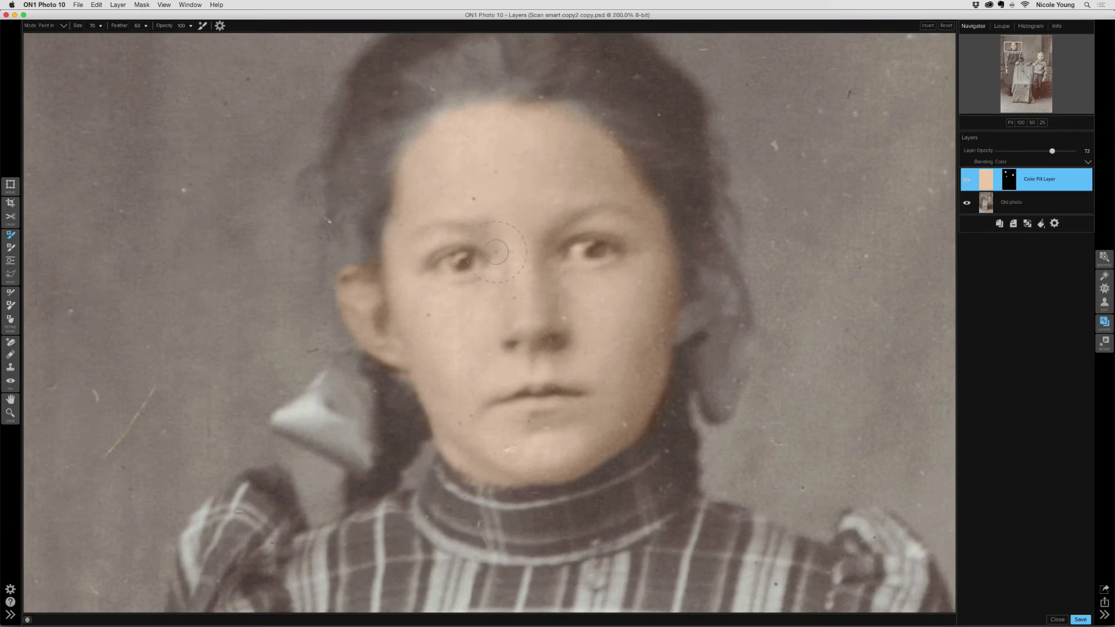
{"action": "key", "text": "bracketleft"}
{"action": "key", "text": "bracketleft"}
{"action": "key", "text": "bracketleft"}
{"action": "key", "text": "alt"}
{"action": "key", "text": "super+minus"}
{"action": "key", "text": "super+minus"}
{"action": "left_click_drag", "start_coordinate": [625, 361], "coordinate": [481, 206]}
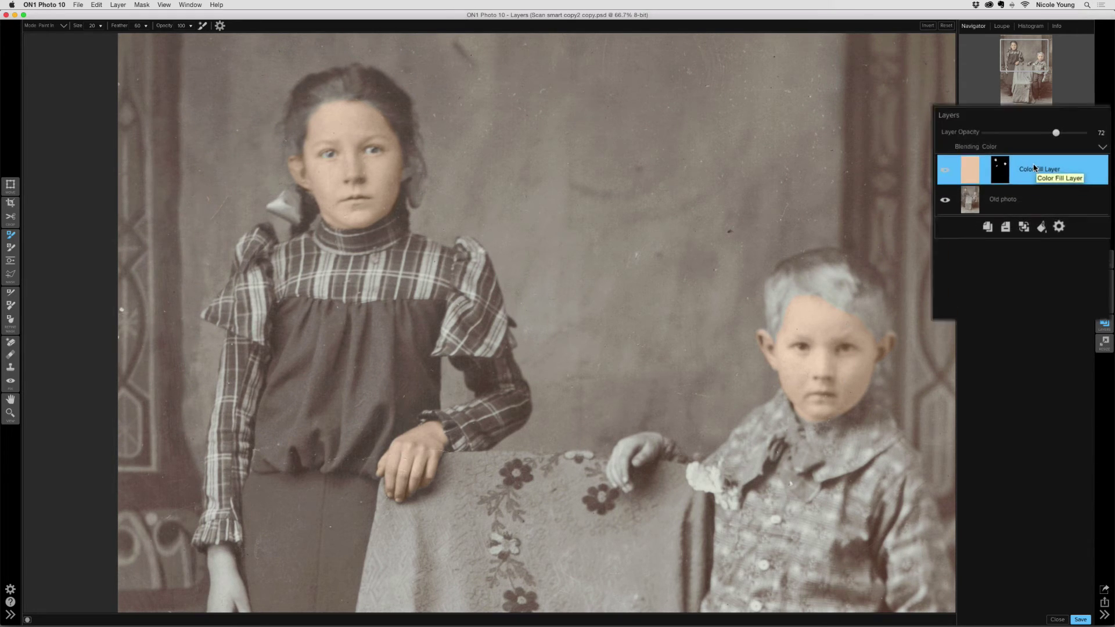
Edit the skin-tone fill layer: darken its colour slightly in the wheel and set opacity to 68
{"action": "right_click", "coordinate": [935, 161]}
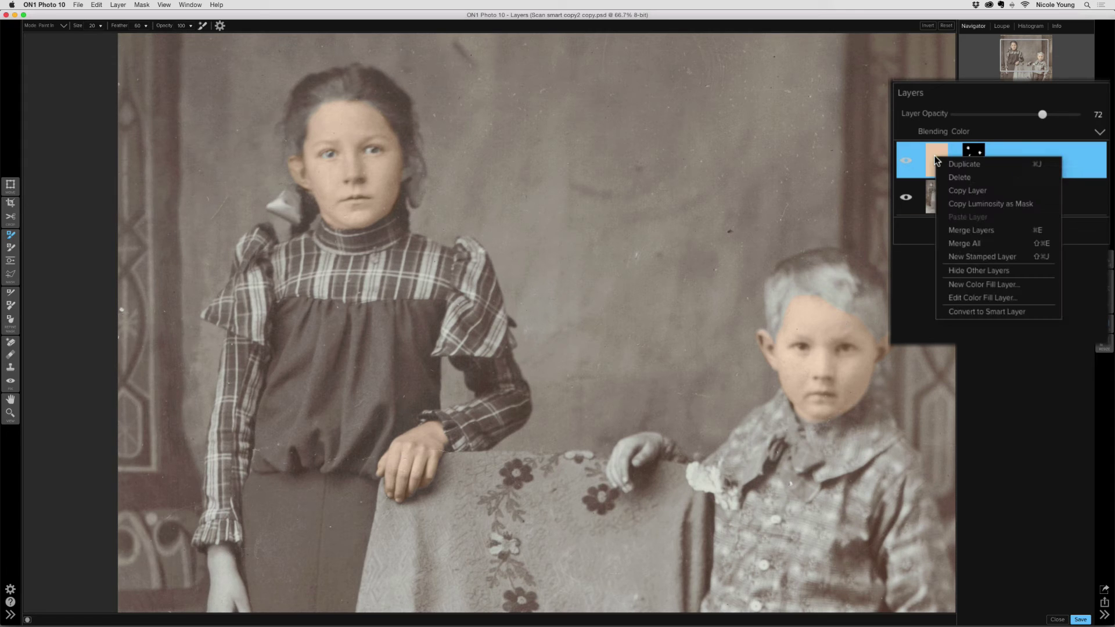
{"action": "left_click", "coordinate": [994, 296]}
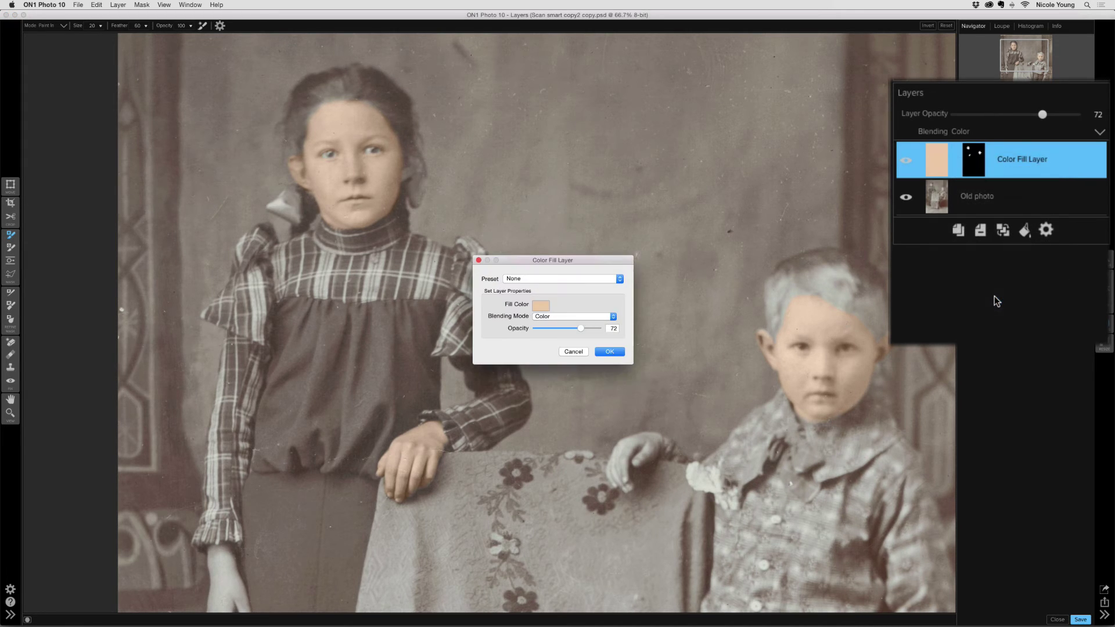
{"action": "left_click", "coordinate": [541, 306]}
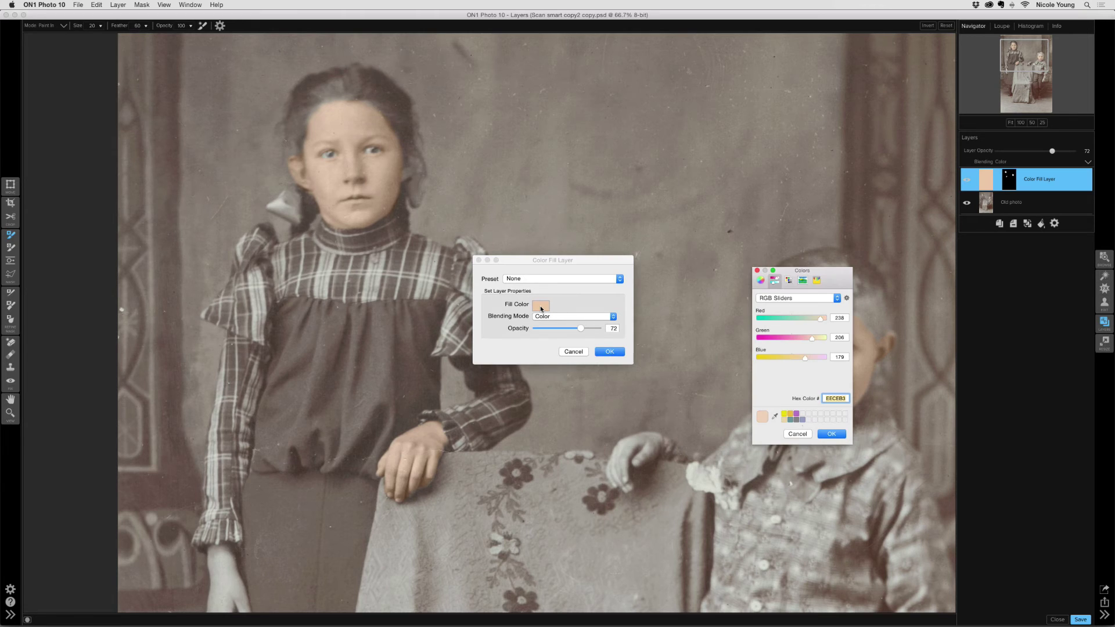
{"action": "left_click", "coordinate": [760, 280]}
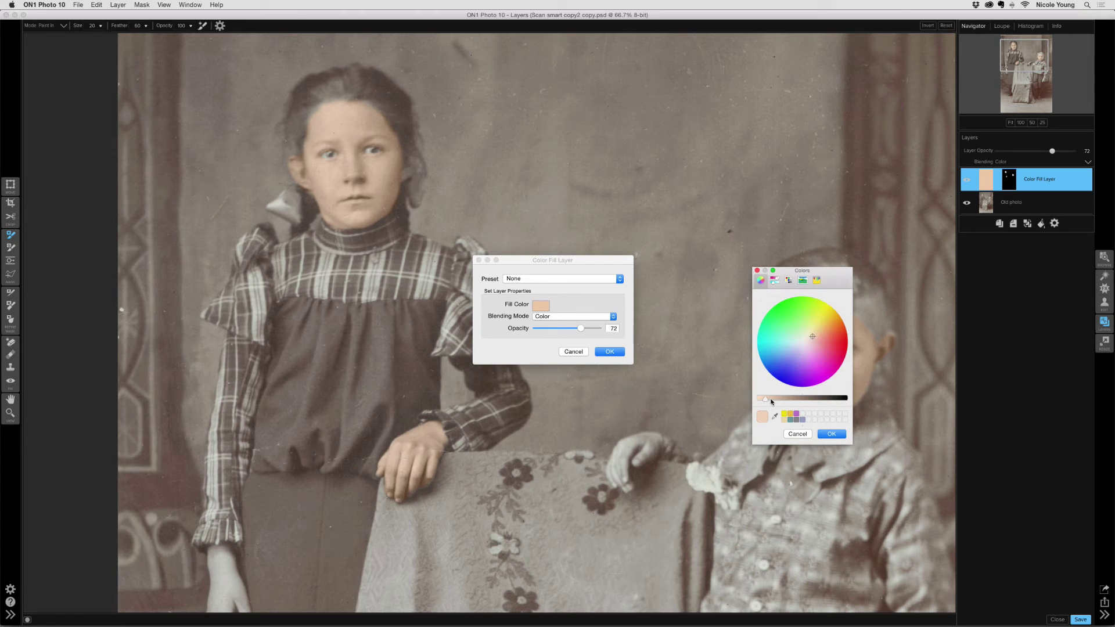
{"action": "left_click_drag", "start_coordinate": [770, 400], "coordinate": [773, 401]}
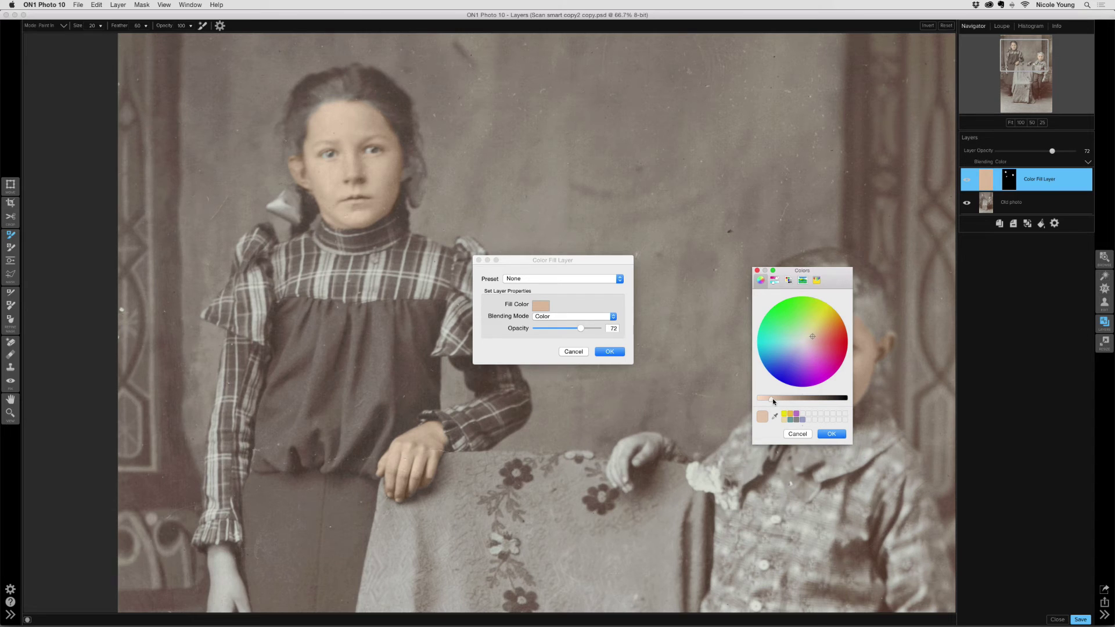
{"action": "left_click", "coordinate": [832, 434]}
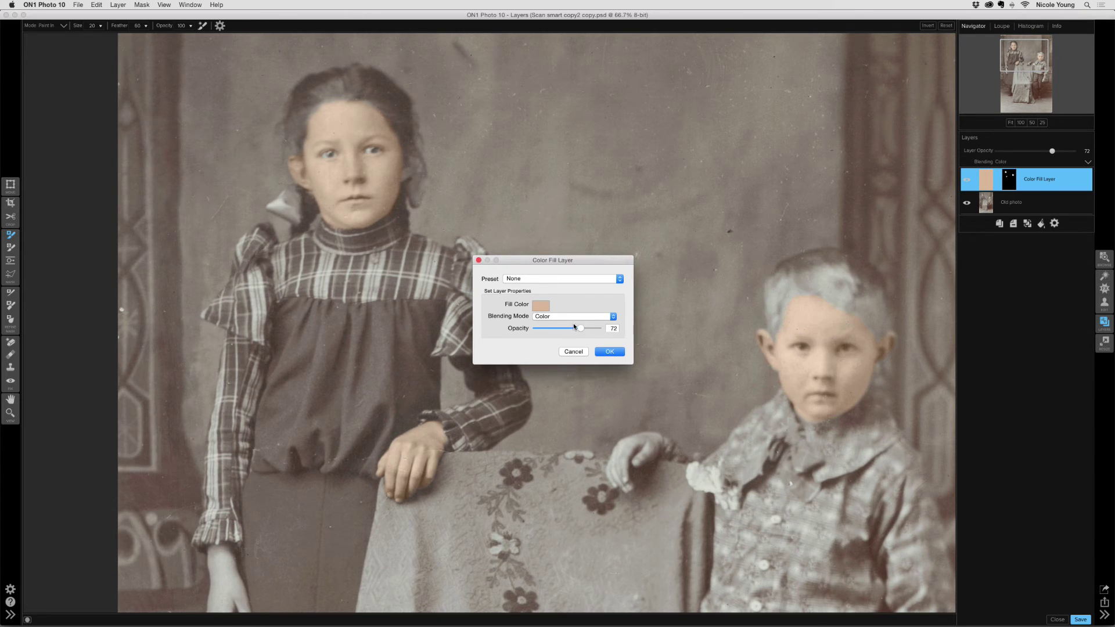
{"action": "left_click", "coordinate": [574, 328]}
{"action": "left_click_drag", "start_coordinate": [572, 329], "coordinate": [578, 329]}
{"action": "left_click", "coordinate": [610, 352]}
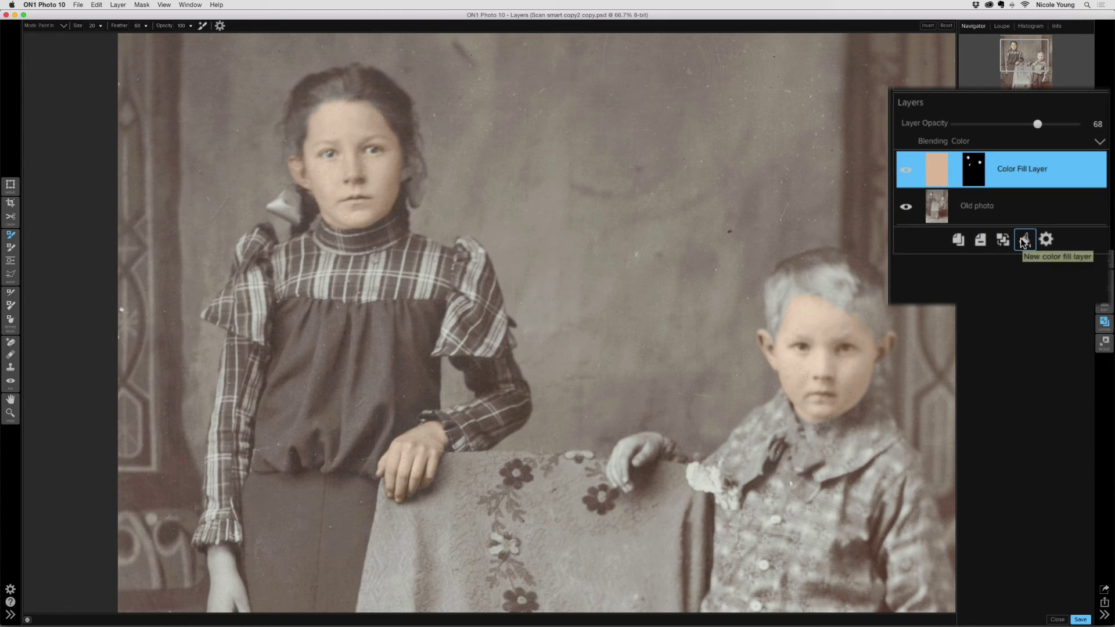
Add a second Color Fill Layer in a deep saturated red at 42 opacity
{"action": "left_click", "coordinate": [1023, 243]}
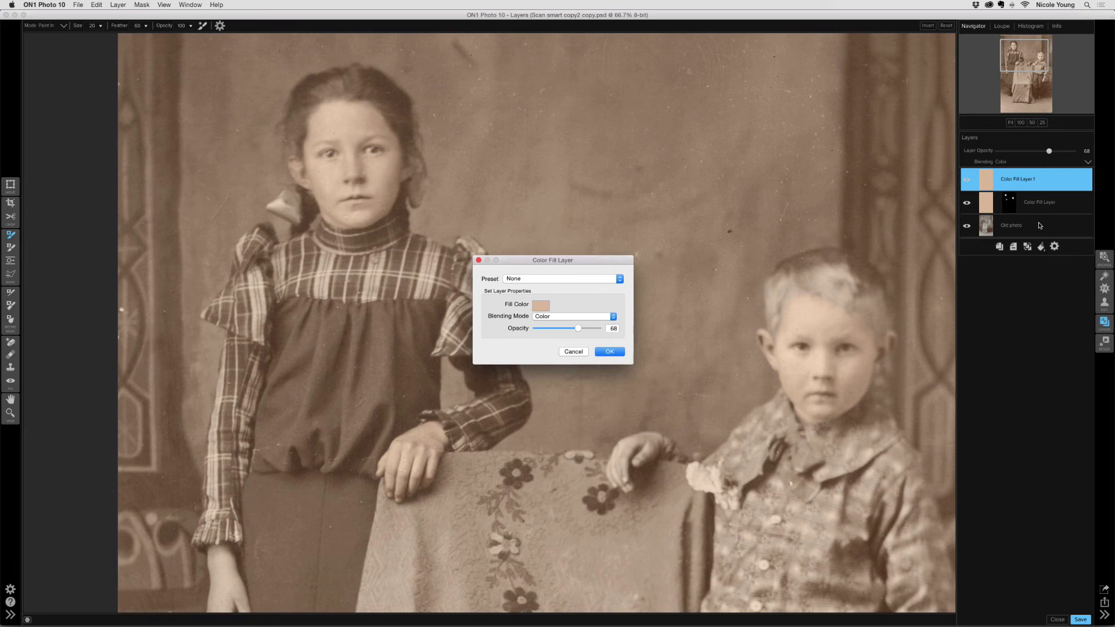
{"action": "left_click", "coordinate": [541, 305]}
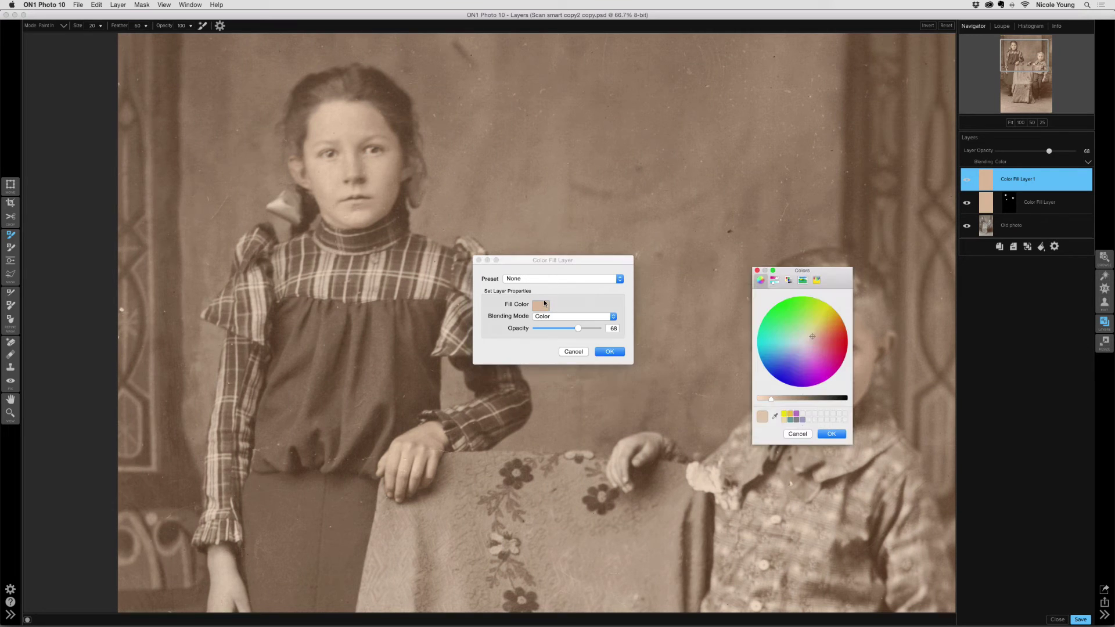
{"action": "left_click", "coordinate": [846, 343]}
{"action": "left_click", "coordinate": [794, 399]}
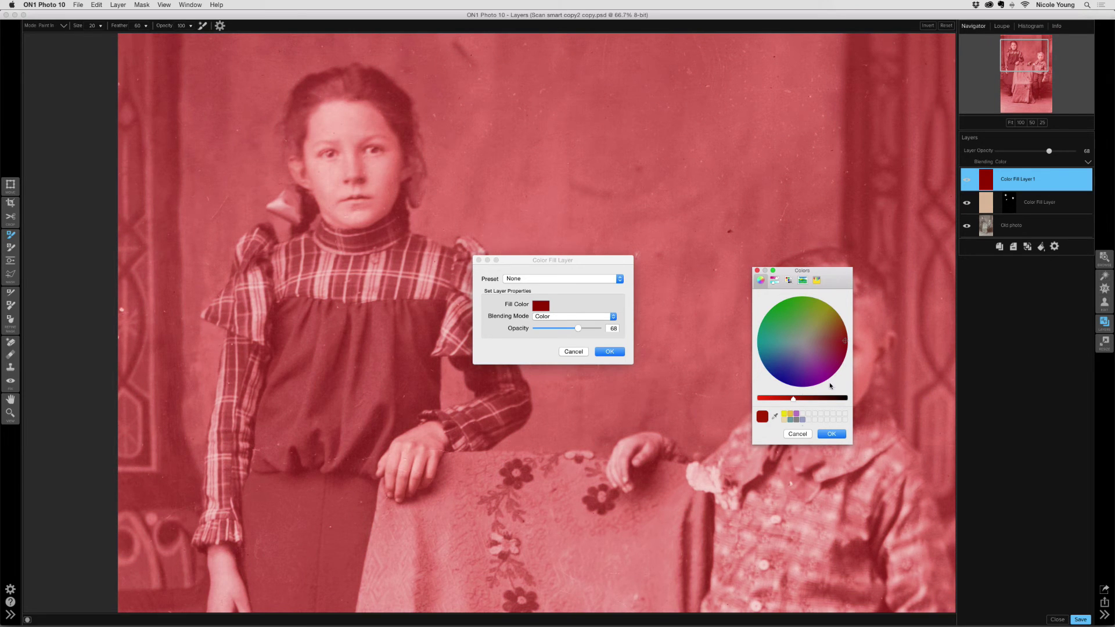
{"action": "left_click", "coordinate": [832, 435]}
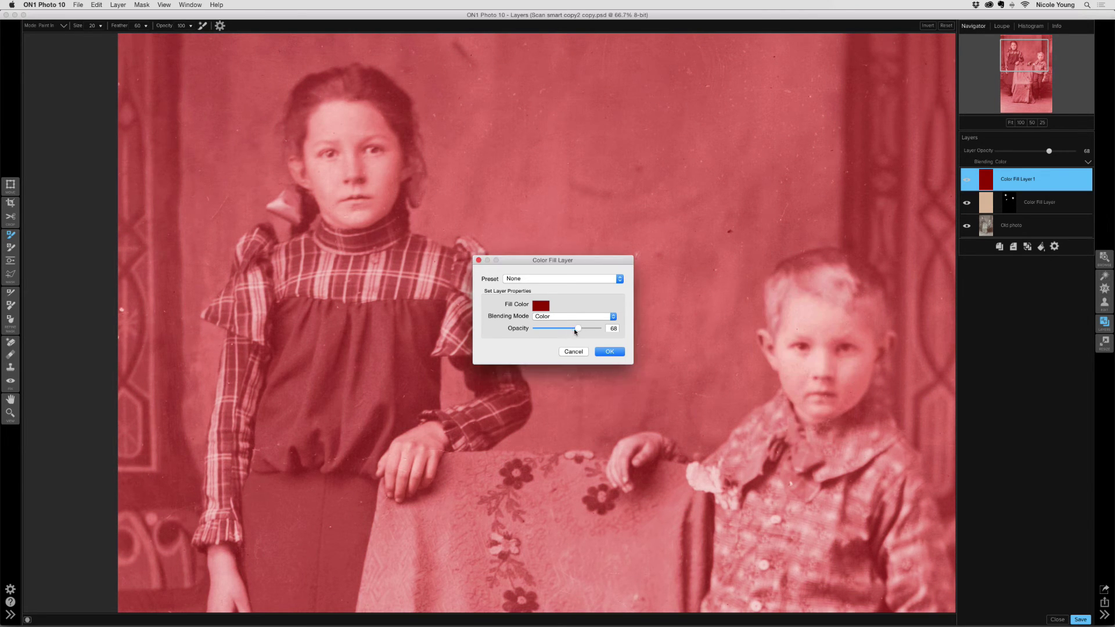
{"action": "left_click_drag", "start_coordinate": [578, 329], "coordinate": [561, 328]}
{"action": "left_click", "coordinate": [609, 352]}
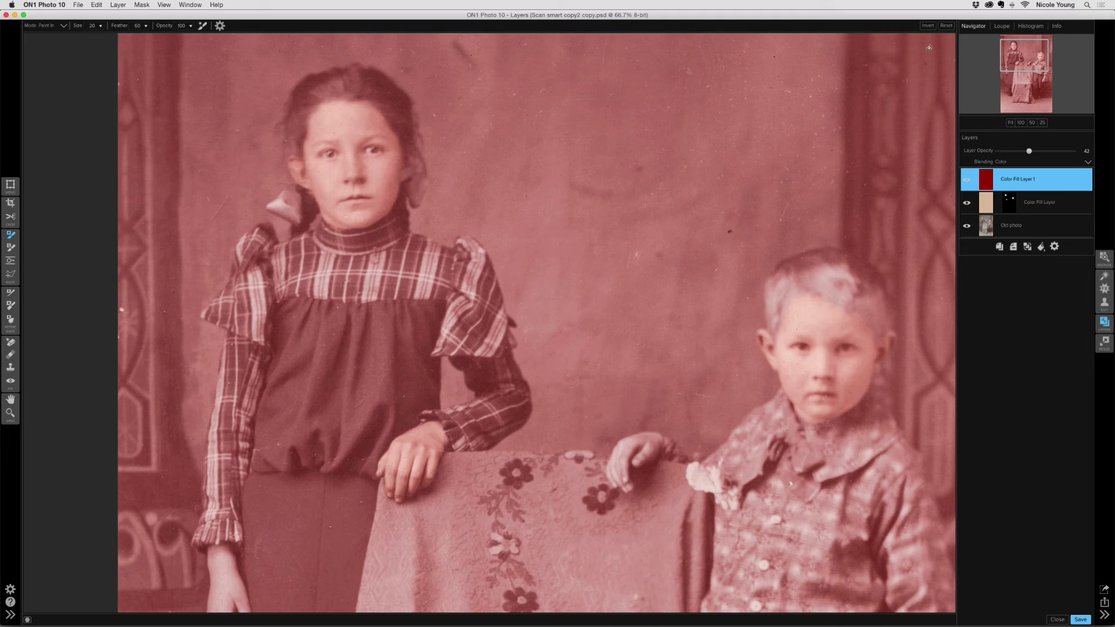
Invert the red fill's mask and paint red onto the girl's collar and neck band
{"action": "left_click", "coordinate": [928, 26]}
{"action": "key", "text": "x"}
{"action": "mouse_move", "coordinate": [317, 254]}
{"action": "left_mouse_down"}
{"action": "mouse_move", "coordinate": [301, 263]}
{"action": "mouse_move", "coordinate": [328, 233]}
{"action": "mouse_move", "coordinate": [391, 226]}
{"action": "mouse_move", "coordinate": [434, 250]}
{"action": "left_mouse_up"}
{"action": "key", "text": "bracketleft"}
{"action": "key", "text": "bracketleft"}
{"action": "mouse_move", "coordinate": [351, 268]}
{"action": "left_mouse_down"}
{"action": "mouse_move", "coordinate": [333, 285]}
{"action": "mouse_move", "coordinate": [304, 284]}
{"action": "left_mouse_up"}
Zoom in and paint red over the girl's sleeve puff and its edges with smaller brushes
{"action": "key", "text": "super+equal"}
{"action": "key", "text": "super+equal"}
{"action": "left_click_drag", "start_coordinate": [492, 221], "coordinate": [626, 346]}
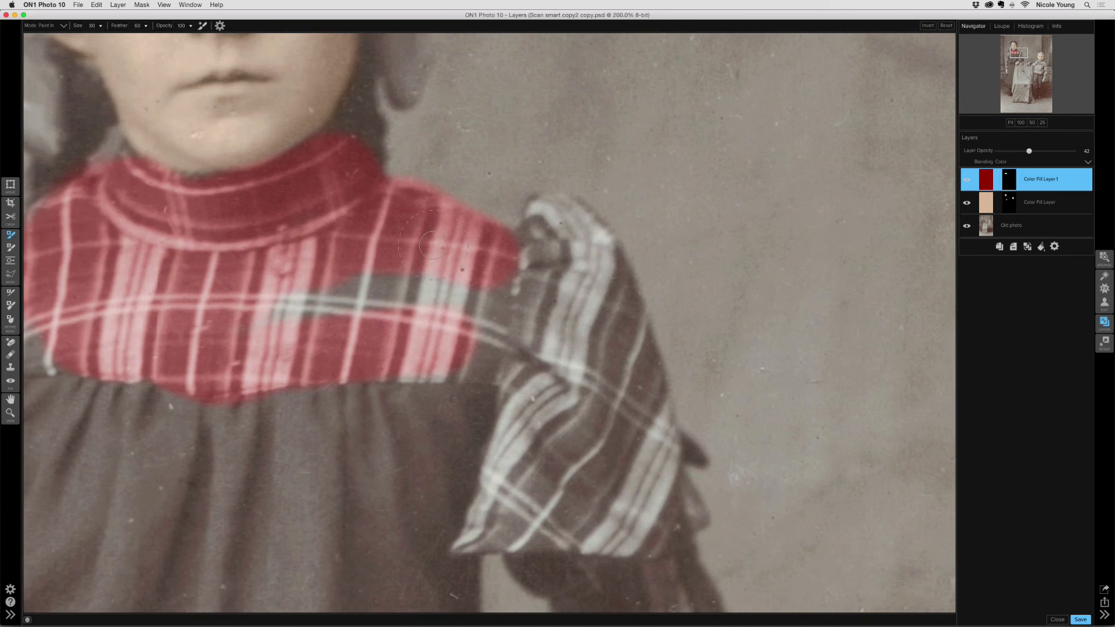
{"action": "key", "text": "bracketleft"}
{"action": "mouse_move", "coordinate": [519, 286]}
{"action": "left_mouse_down"}
{"action": "mouse_move", "coordinate": [538, 261]}
{"action": "mouse_move", "coordinate": [541, 221]}
{"action": "mouse_move", "coordinate": [601, 252]}
{"action": "mouse_move", "coordinate": [588, 263]}
{"action": "mouse_move", "coordinate": [599, 243]}
{"action": "mouse_move", "coordinate": [633, 328]}
{"action": "mouse_move", "coordinate": [571, 269]}
{"action": "left_mouse_up"}
{"action": "key", "text": "bracketleft"}
{"action": "key", "text": "bracketleft"}
{"action": "mouse_move", "coordinate": [463, 366]}
{"action": "left_mouse_down"}
{"action": "mouse_move", "coordinate": [617, 328]}
{"action": "mouse_move", "coordinate": [633, 338]}
{"action": "mouse_move", "coordinate": [658, 425]}
{"action": "mouse_move", "coordinate": [601, 338]}
{"action": "left_mouse_up"}
{"action": "left_click_drag", "start_coordinate": [514, 402], "coordinate": [487, 519]}
Paint red over the other shoulder puff and the plaid below it, then zoom out
{"action": "scroll", "coordinate": [244, 224], "scroll_direction": "left", "scroll_amount": 5}
{"action": "mouse_move", "coordinate": [226, 208]}
{"action": "left_mouse_down"}
{"action": "mouse_move", "coordinate": [234, 177]}
{"action": "mouse_move", "coordinate": [249, 248]}
{"action": "mouse_move", "coordinate": [301, 232]}
{"action": "mouse_move", "coordinate": [248, 268]}
{"action": "mouse_move", "coordinate": [204, 267]}
{"action": "mouse_move", "coordinate": [218, 216]}
{"action": "mouse_move", "coordinate": [208, 183]}
{"action": "mouse_move", "coordinate": [159, 228]}
{"action": "mouse_move", "coordinate": [144, 305]}
{"action": "mouse_move", "coordinate": [162, 286]}
{"action": "mouse_move", "coordinate": [165, 315]}
{"action": "mouse_move", "coordinate": [193, 216]}
{"action": "mouse_move", "coordinate": [213, 260]}
{"action": "mouse_move", "coordinate": [262, 297]}
{"action": "left_mouse_up"}
{"action": "key", "text": "bracketright"}
{"action": "key", "text": "bracketright"}
{"action": "key", "text": "bracketright"}
{"action": "key", "text": "bracketright"}
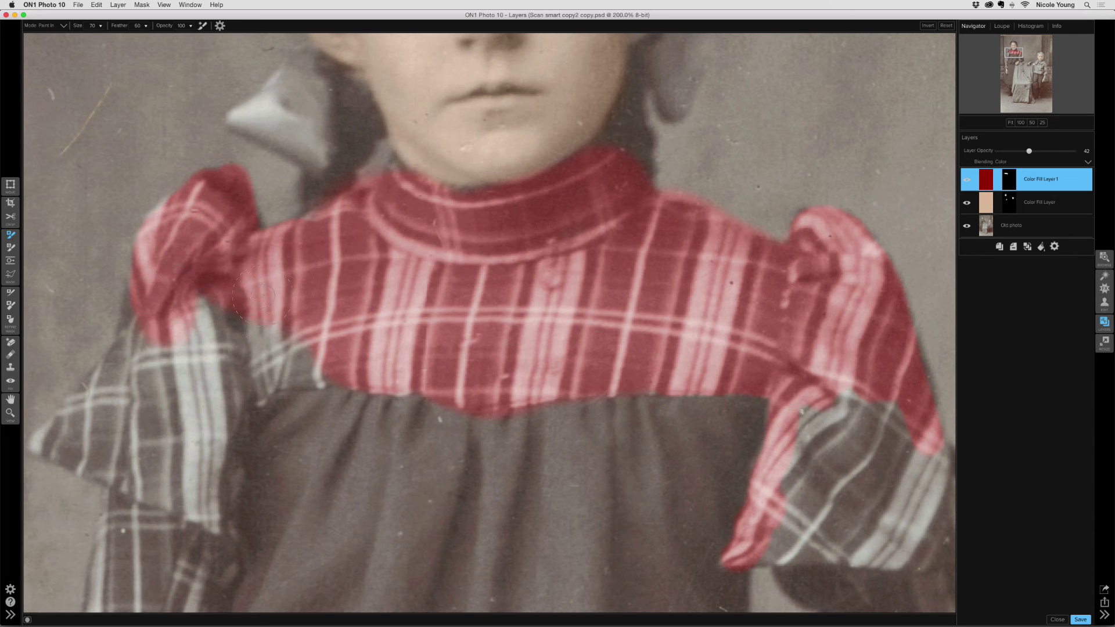
{"action": "mouse_move", "coordinate": [251, 371]}
{"action": "left_mouse_down"}
{"action": "mouse_move", "coordinate": [279, 357]}
{"action": "mouse_move", "coordinate": [221, 303]}
{"action": "mouse_move", "coordinate": [189, 305]}
{"action": "mouse_move", "coordinate": [181, 342]}
{"action": "left_mouse_up"}
{"action": "key", "text": "super+minus"}
{"action": "key", "text": "super+minus"}
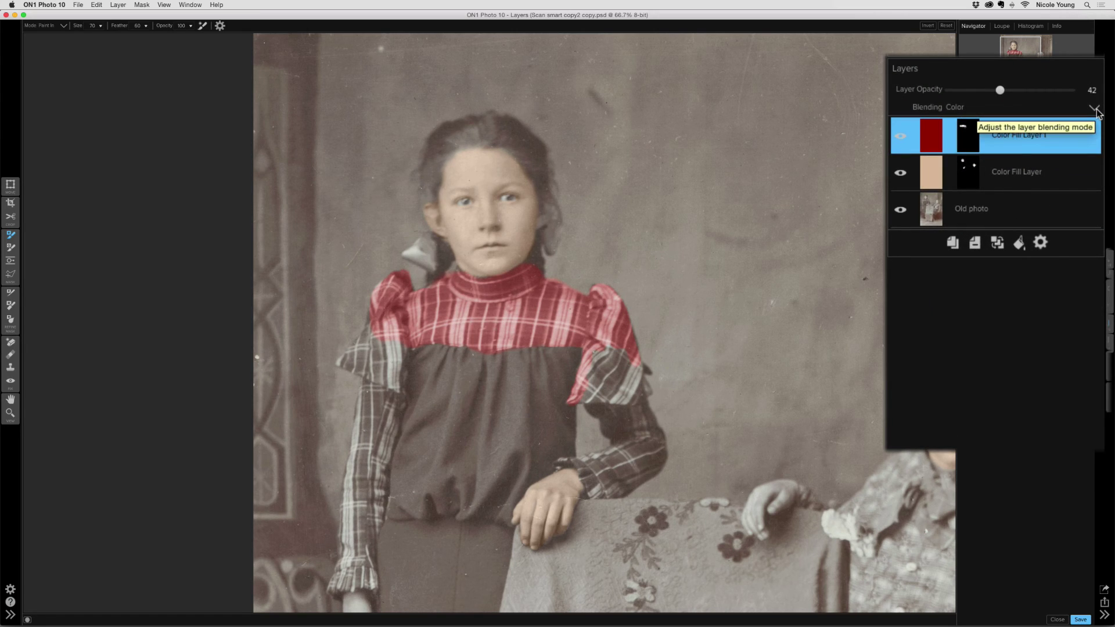
Change the blending mode of the dark-red Color Fill Layer 1 to Soft Light
{"action": "left_click", "coordinate": [1095, 108]}
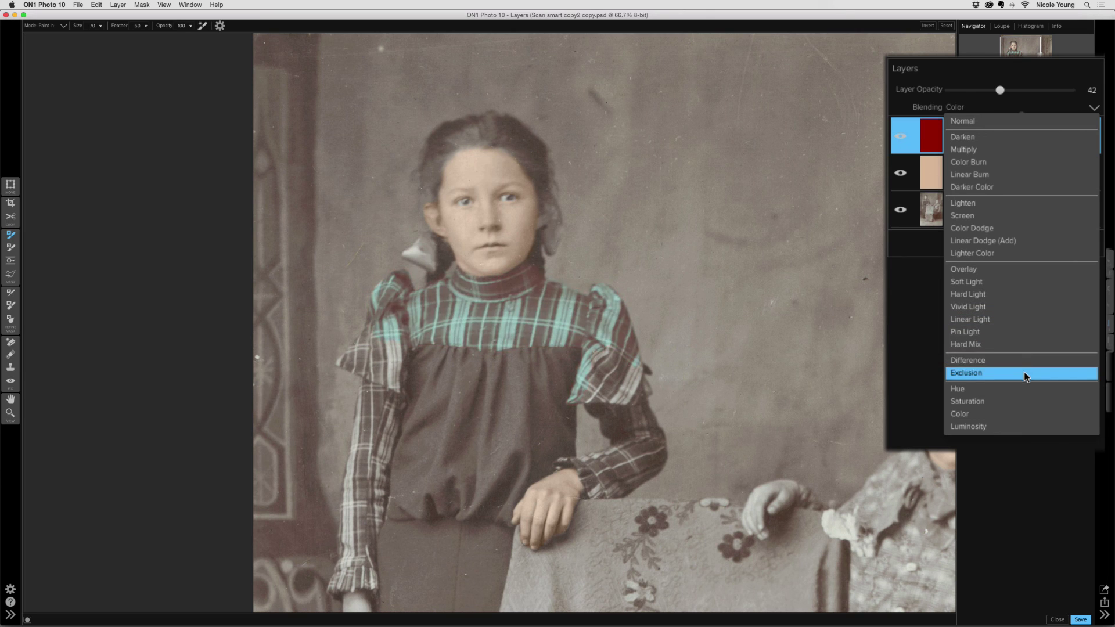
{"action": "left_click", "coordinate": [1010, 281]}
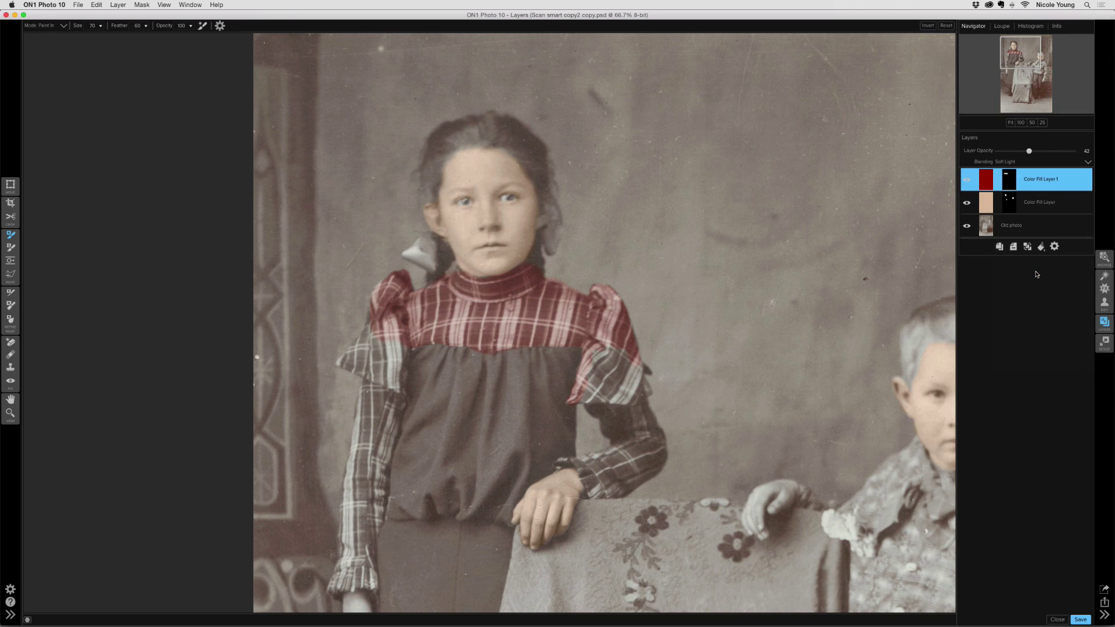
At 200% zoom, brush the red fill down over the plaid of the girl's left sleeve ruffle
{"action": "key", "text": "super+equal"}
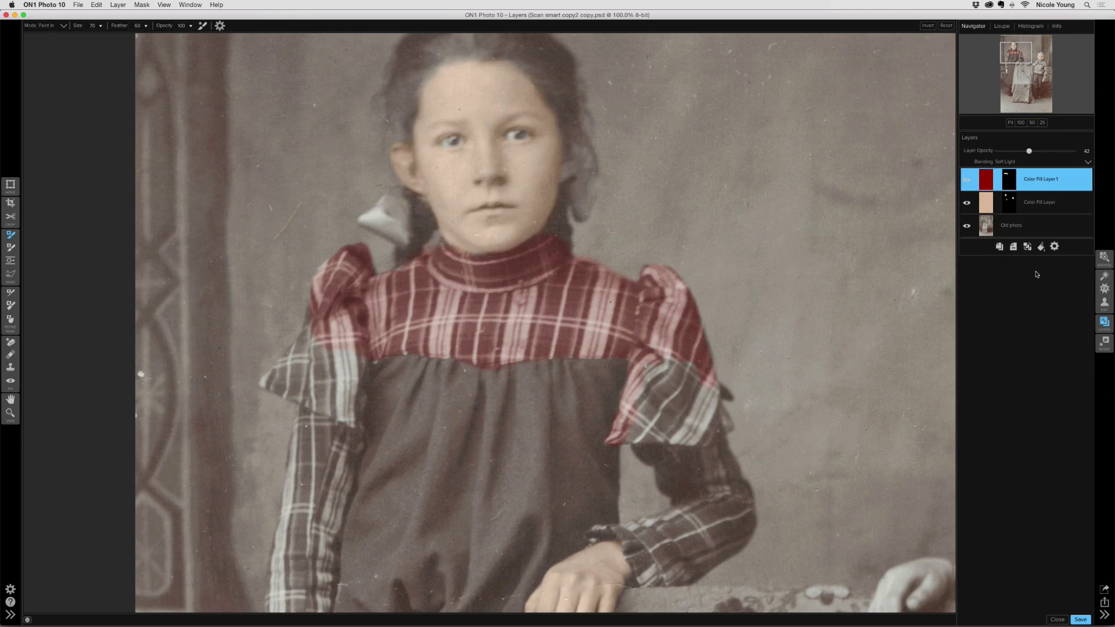
{"action": "key", "text": "super+equal"}
{"action": "key", "text": "alt"}
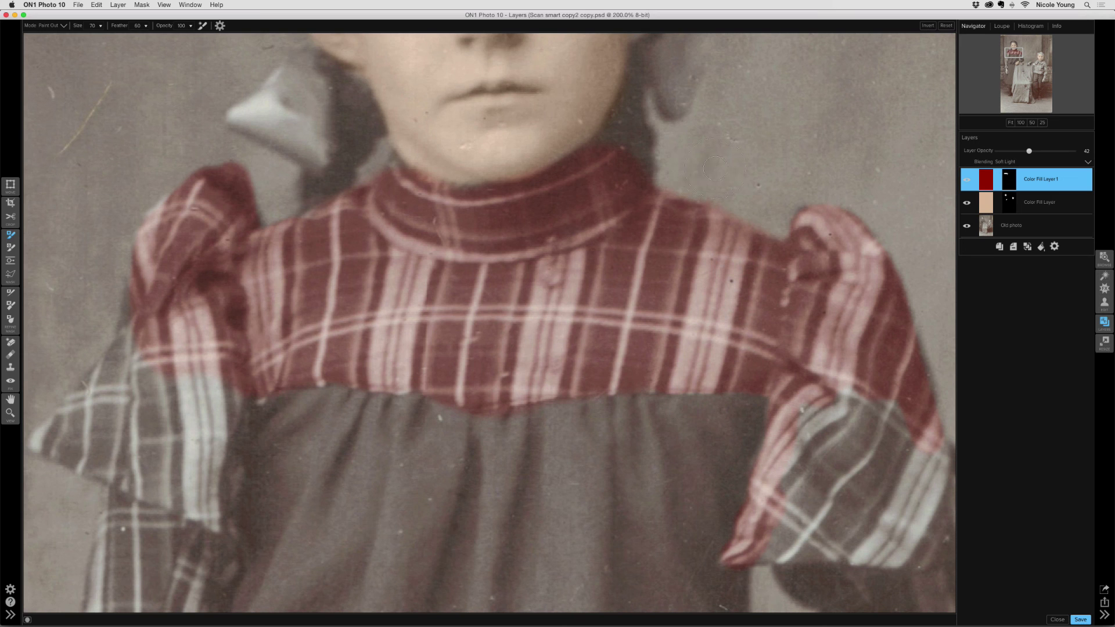
{"action": "scroll", "coordinate": [407, 261], "scroll_direction": "down", "scroll_amount": 5}
{"action": "scroll", "coordinate": [407, 262], "scroll_direction": "left", "scroll_amount": 5}
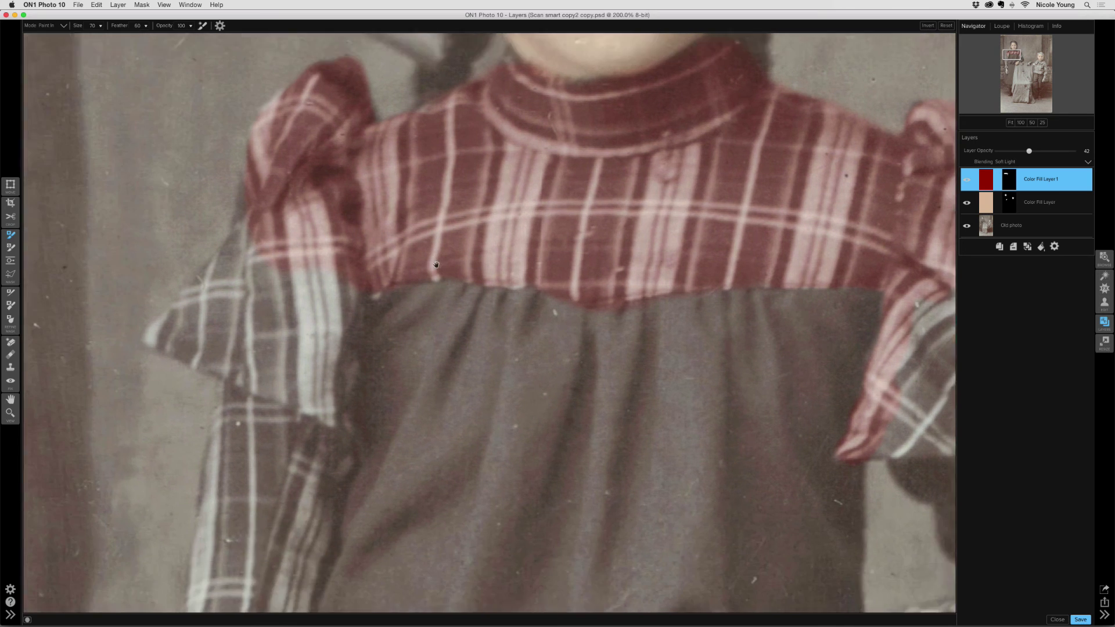
{"action": "mouse_move", "coordinate": [355, 235]}
{"action": "left_mouse_down"}
{"action": "mouse_move", "coordinate": [293, 279]}
{"action": "mouse_move", "coordinate": [296, 175]}
{"action": "mouse_move", "coordinate": [285, 238]}
{"action": "mouse_move", "coordinate": [220, 306]}
{"action": "mouse_move", "coordinate": [252, 307]}
{"action": "mouse_move", "coordinate": [280, 325]}
{"action": "mouse_move", "coordinate": [265, 331]}
{"action": "mouse_move", "coordinate": [310, 347]}
{"action": "mouse_move", "coordinate": [372, 243]}
{"action": "mouse_move", "coordinate": [354, 390]}
{"action": "mouse_move", "coordinate": [341, 359]}
{"action": "mouse_move", "coordinate": [307, 359]}
{"action": "mouse_move", "coordinate": [277, 407]}
{"action": "mouse_move", "coordinate": [275, 332]}
{"action": "left_mouse_up"}
{"action": "key", "text": "super+minus"}
{"action": "key", "text": "super+minus"}
{"action": "key", "text": "super+minus"}
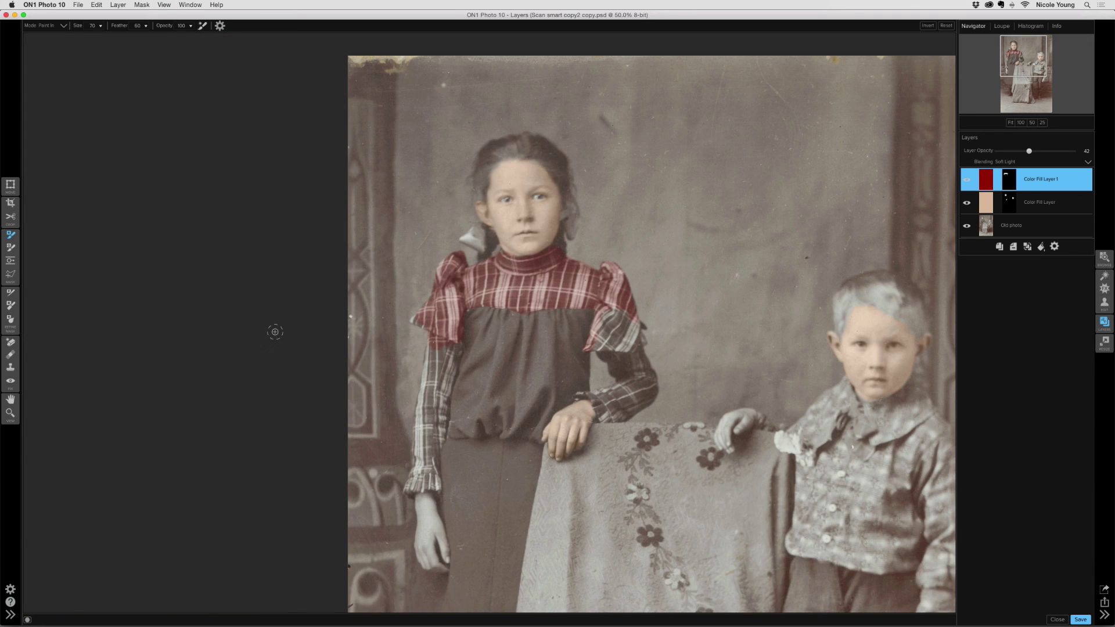
{"action": "left_click_drag", "start_coordinate": [665, 298], "coordinate": [525, 259]}
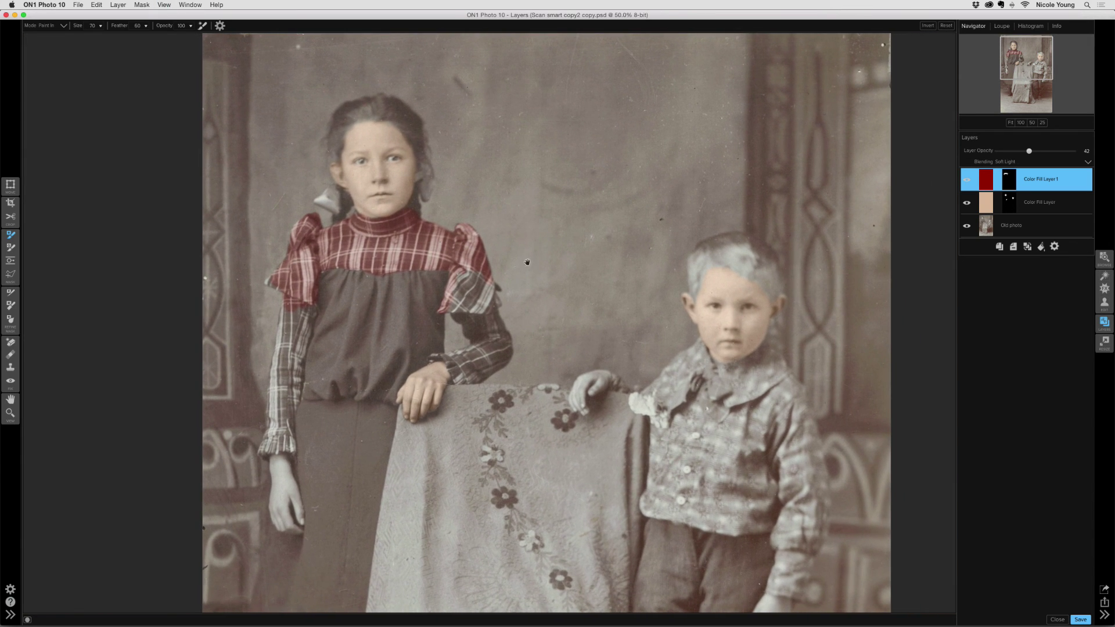